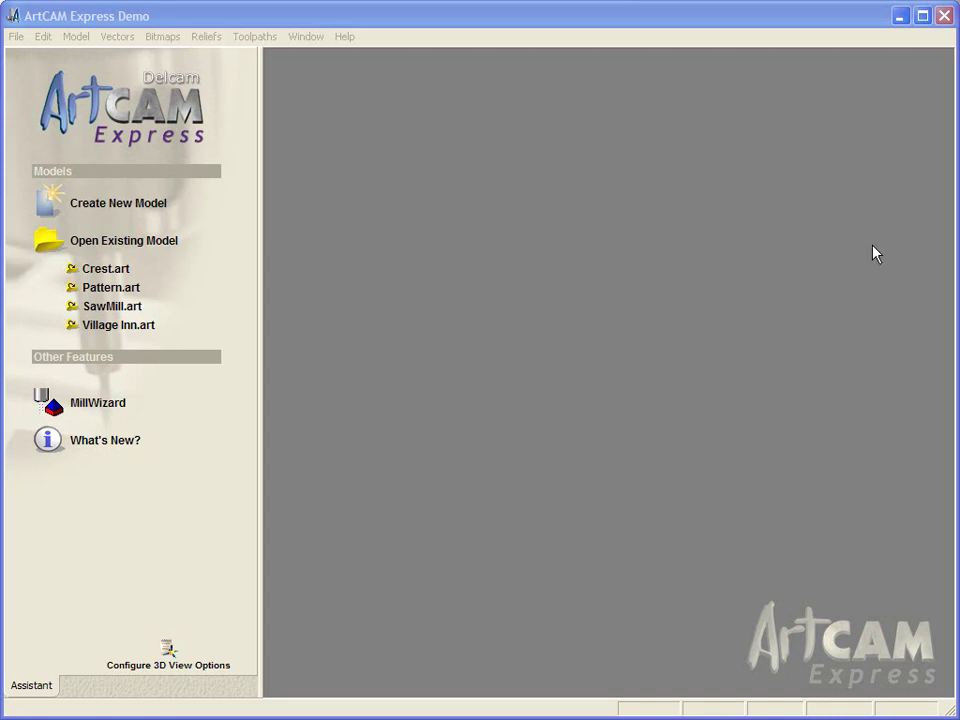
# Open the Crest.art model and maximize its 2D view
pyautogui.click(127, 278)
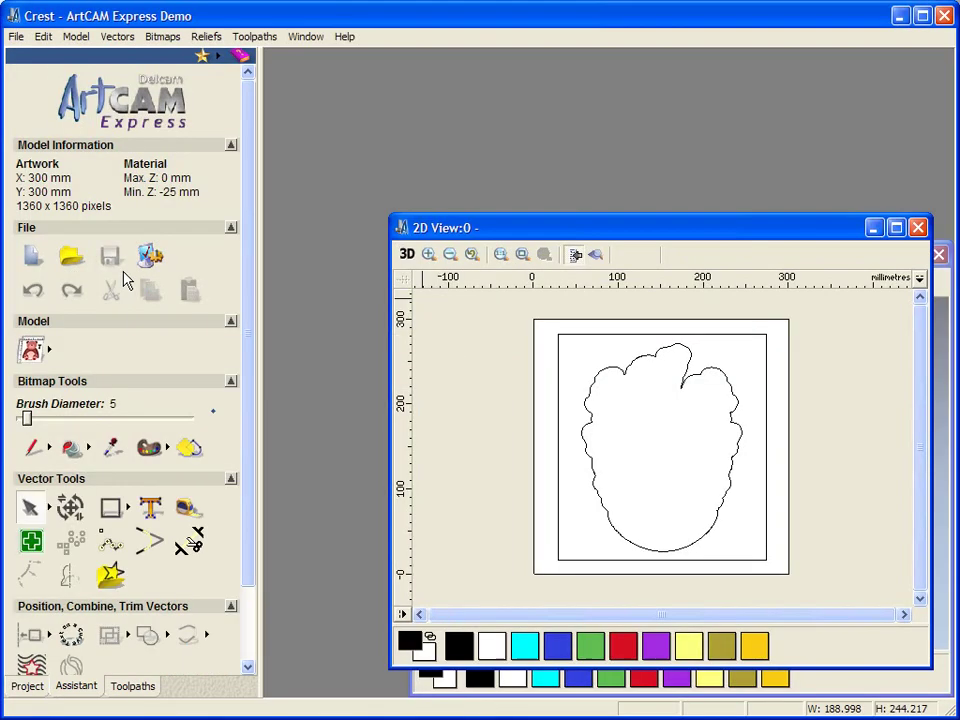
pyautogui.click(897, 229)
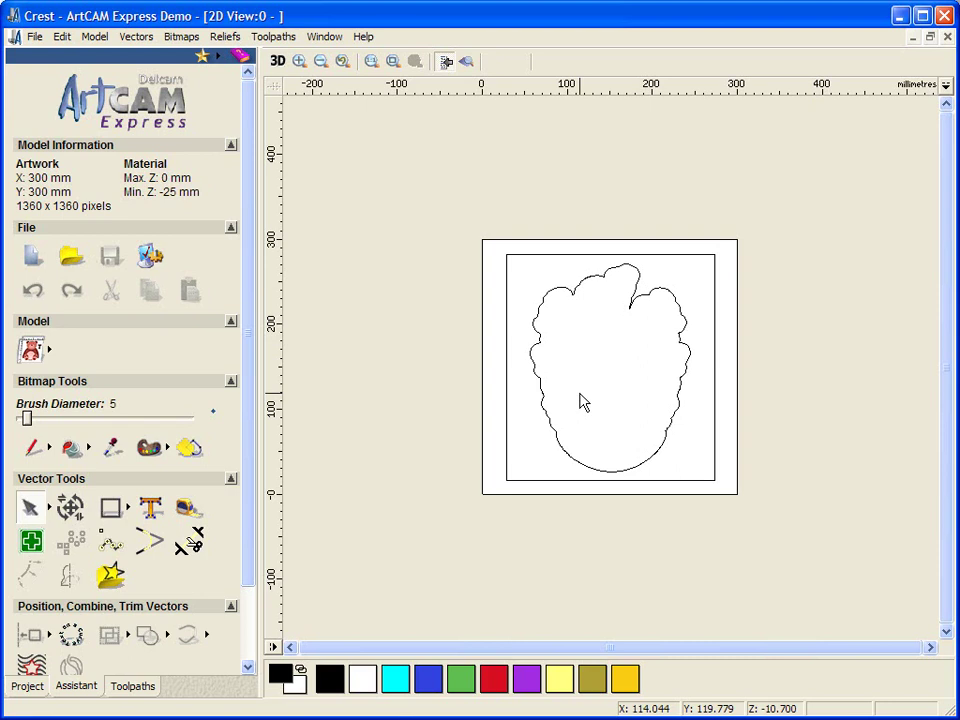
# Show the relief in 3D at an oblique angle with the End Mill 10 mm toolpath displayed
pyautogui.click(277, 61)
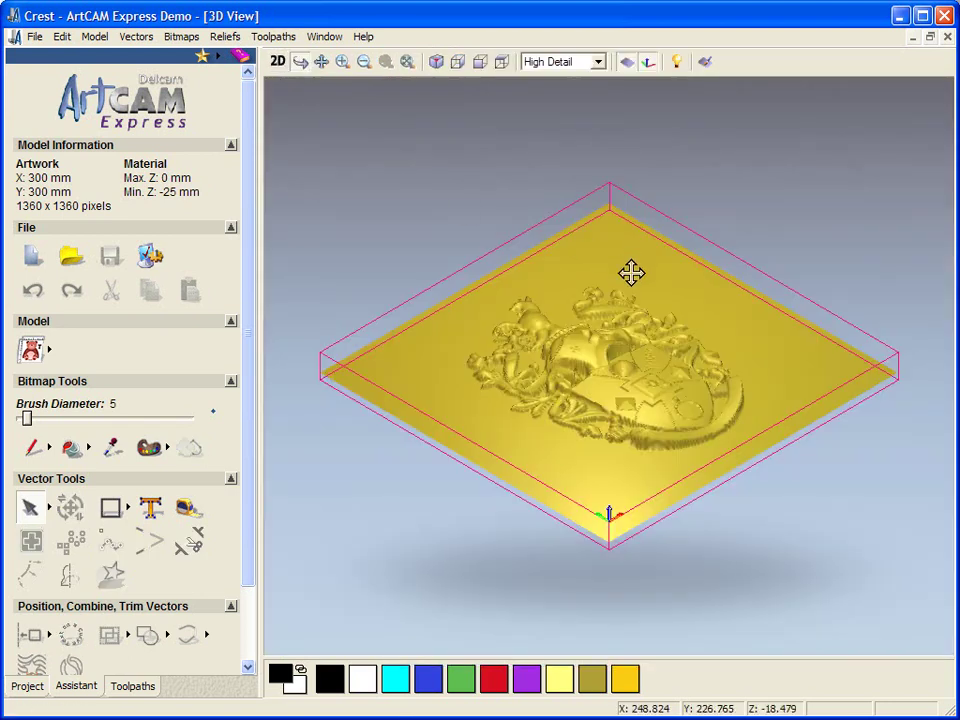
pyautogui.moveTo(631, 272); pyautogui.dragTo(377, 306)
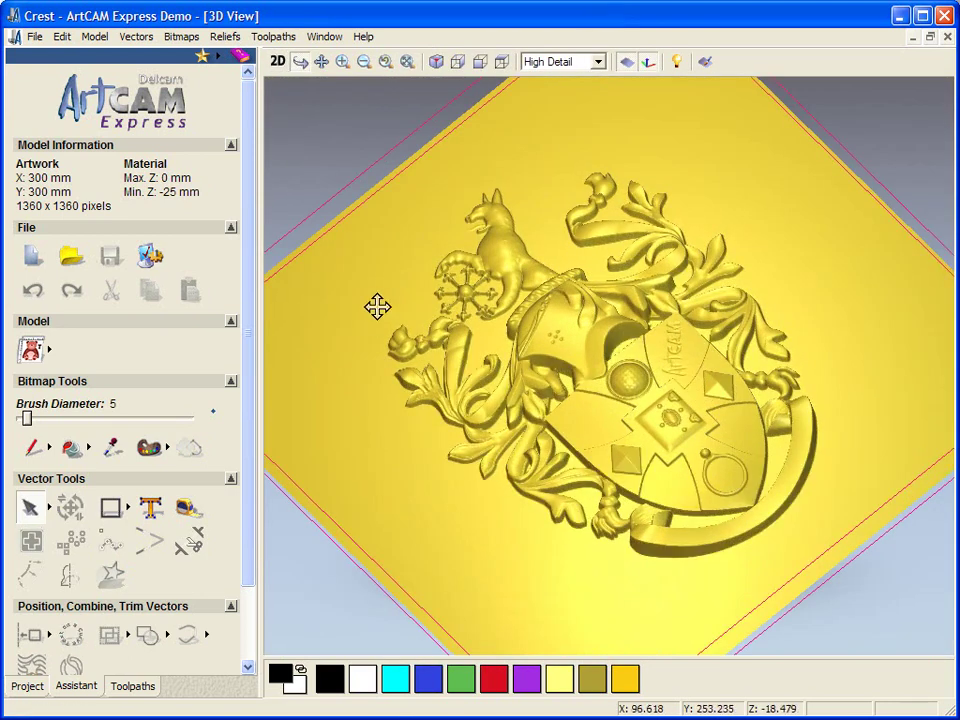
pyautogui.moveTo(469, 497); pyautogui.dragTo(433, 431)
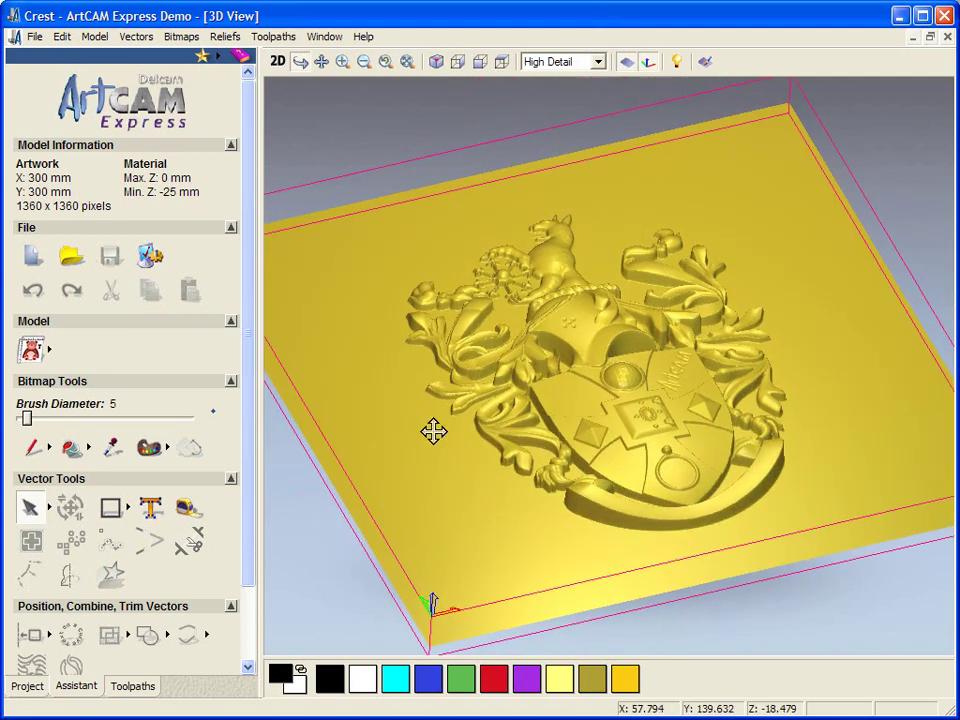
pyautogui.click(140, 686)
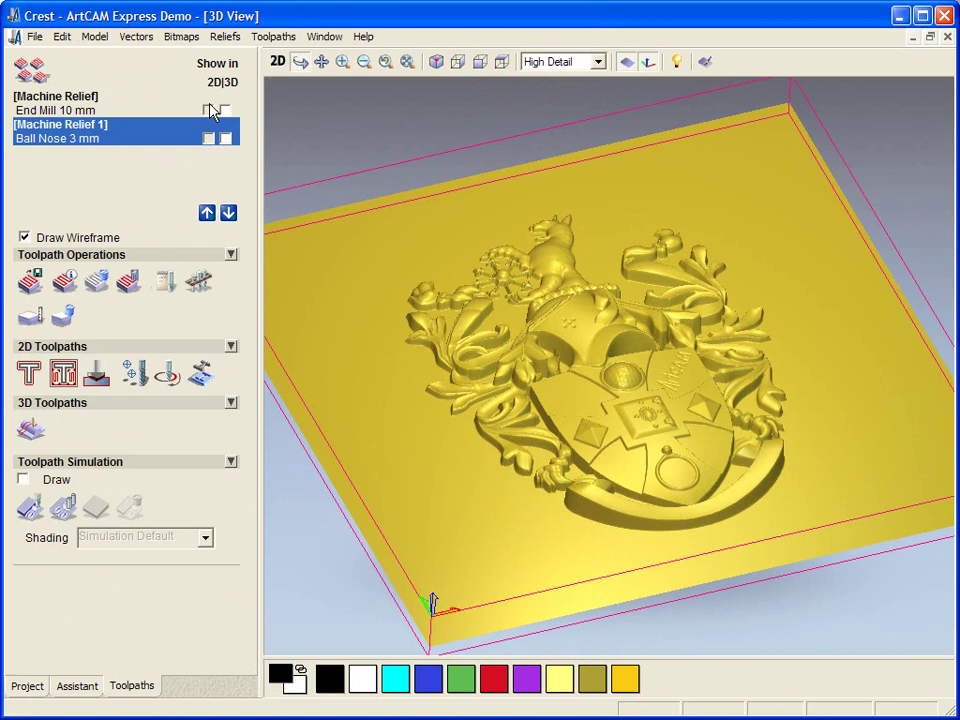
pyautogui.click(225, 110)
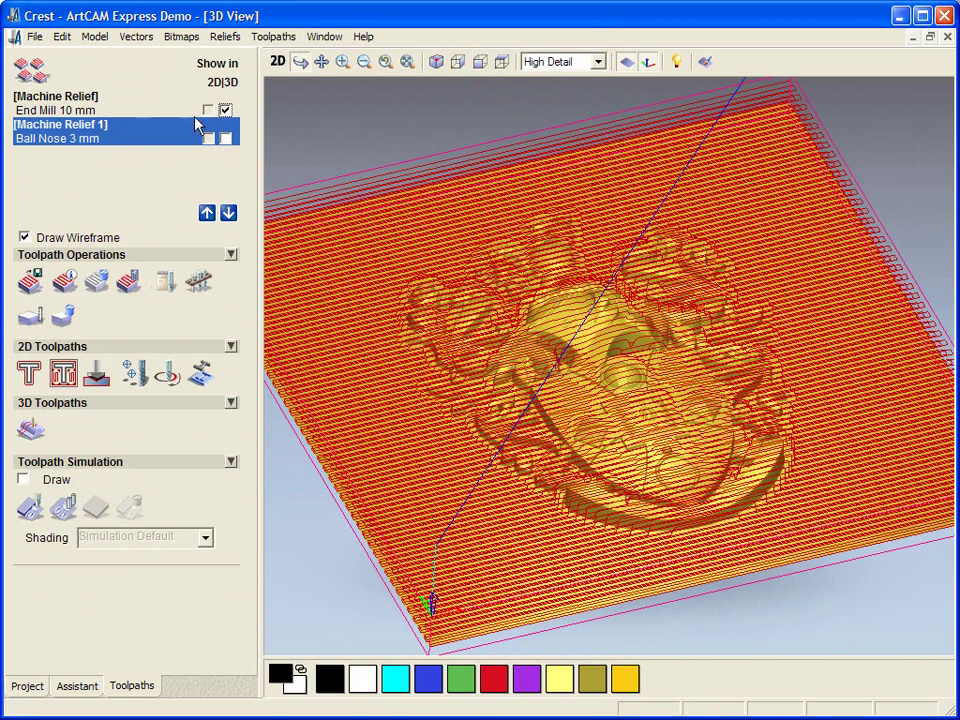
pyautogui.moveTo(589, 294); pyautogui.dragTo(639, 358)
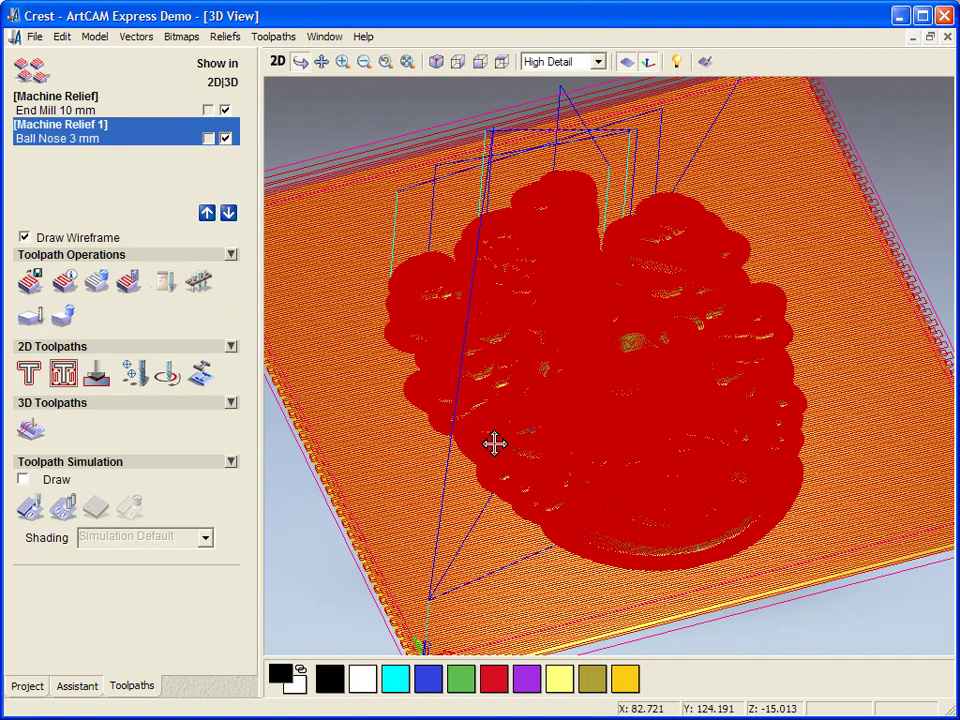
# Run the toolpath simulation for both toolpaths so the crest is carved into the block
pyautogui.click(64, 509)
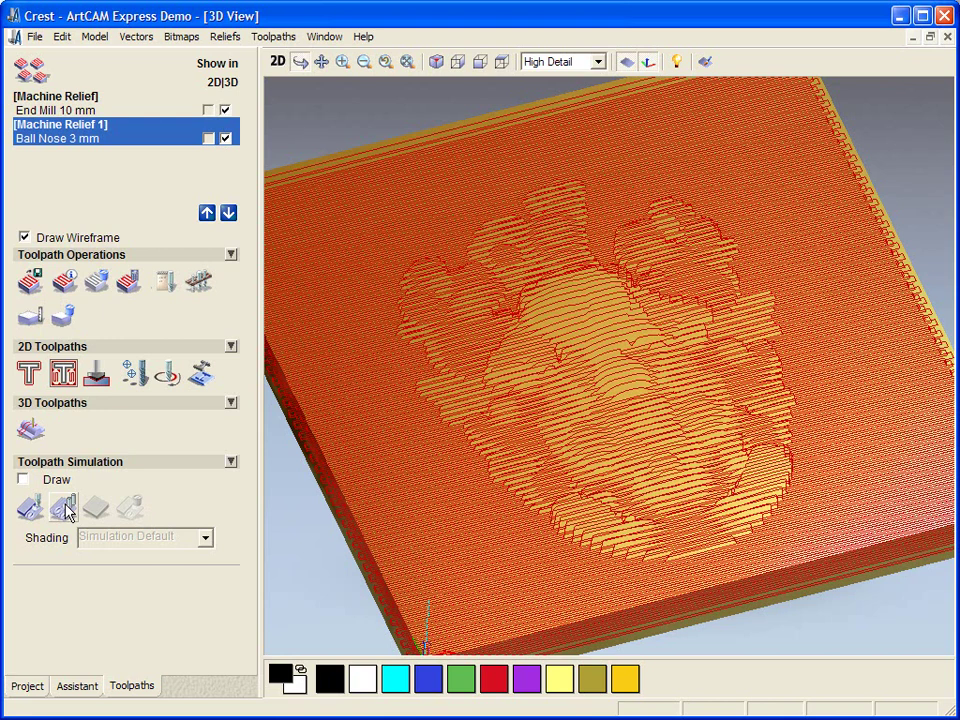
pyautogui.click(66, 509)
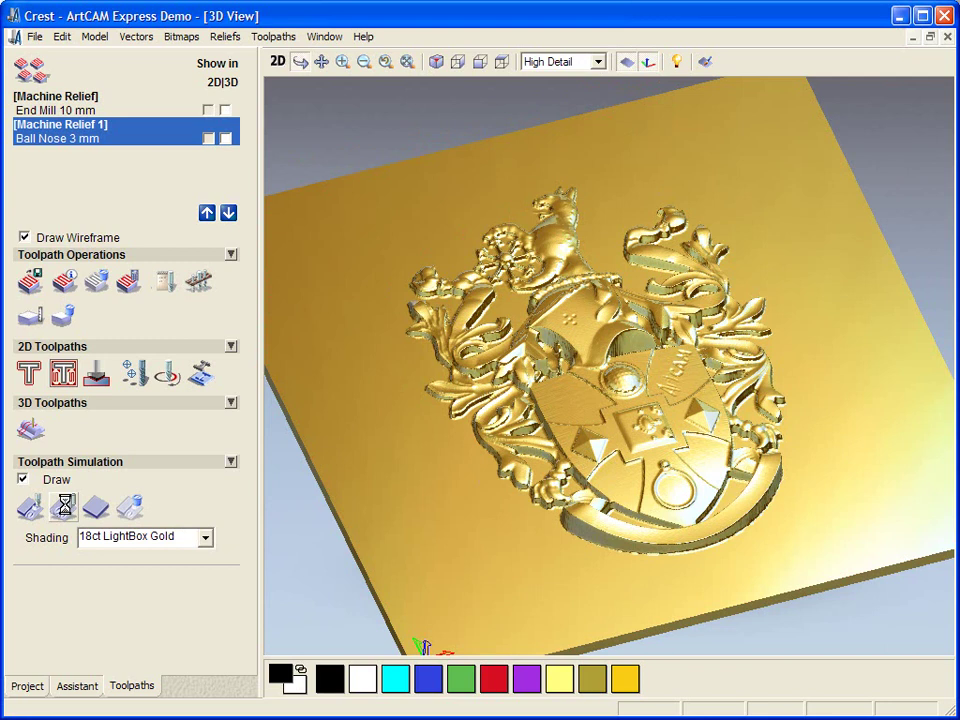
# Apply wood 01 horizontal shading to the simulated carving and orbit to inspect the crest
pyautogui.click(129, 537)
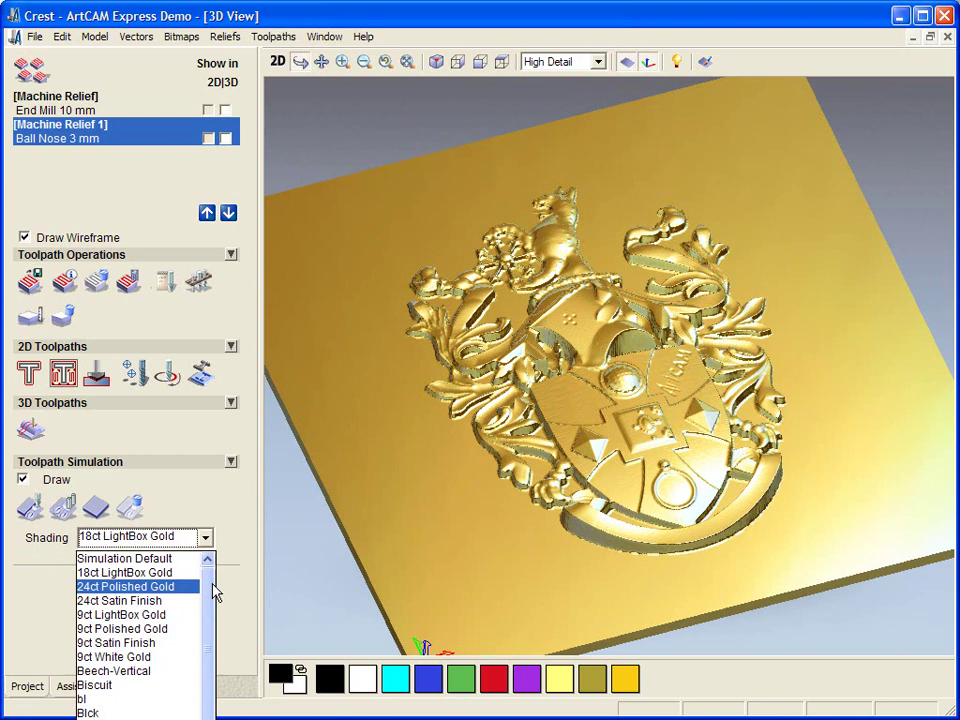
pyautogui.scroll(-7, 150, 640)
pyautogui.click(125, 709)
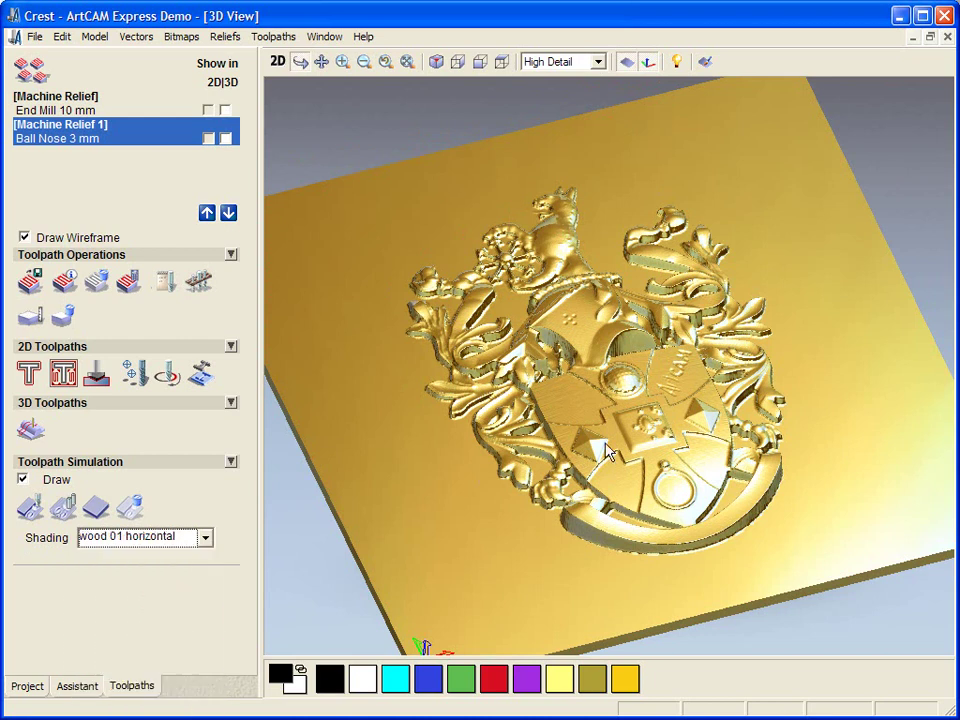
pyautogui.moveTo(624, 390); pyautogui.dragTo(634, 504)
pyautogui.scroll(3, 636, 506)
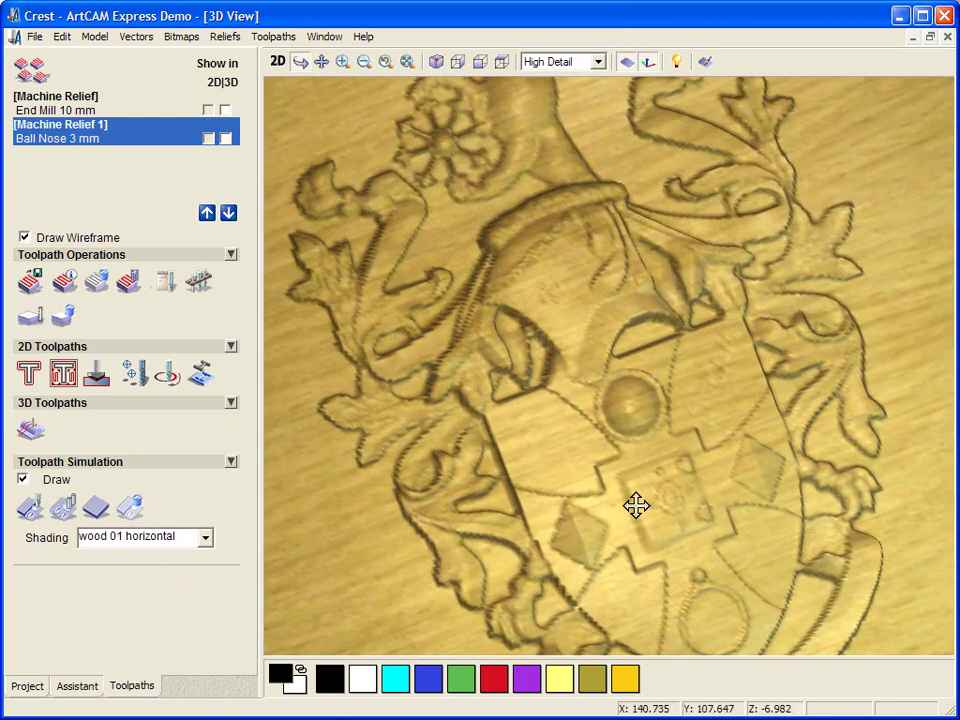
pyautogui.moveTo(686, 439); pyautogui.dragTo(471, 546)
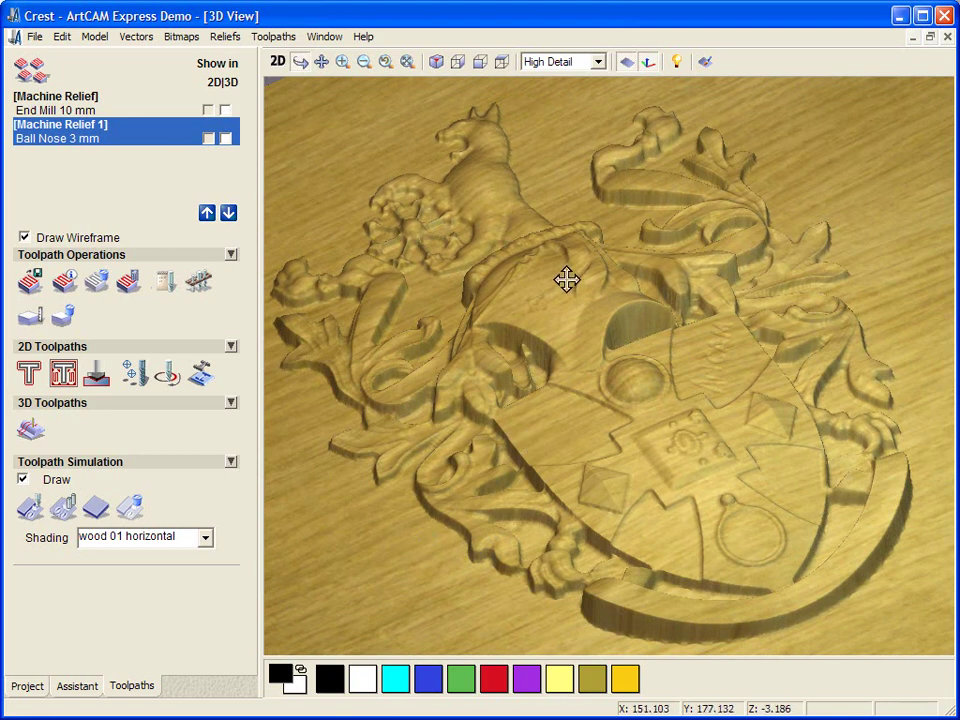
pyautogui.moveTo(697, 332); pyautogui.dragTo(577, 548)
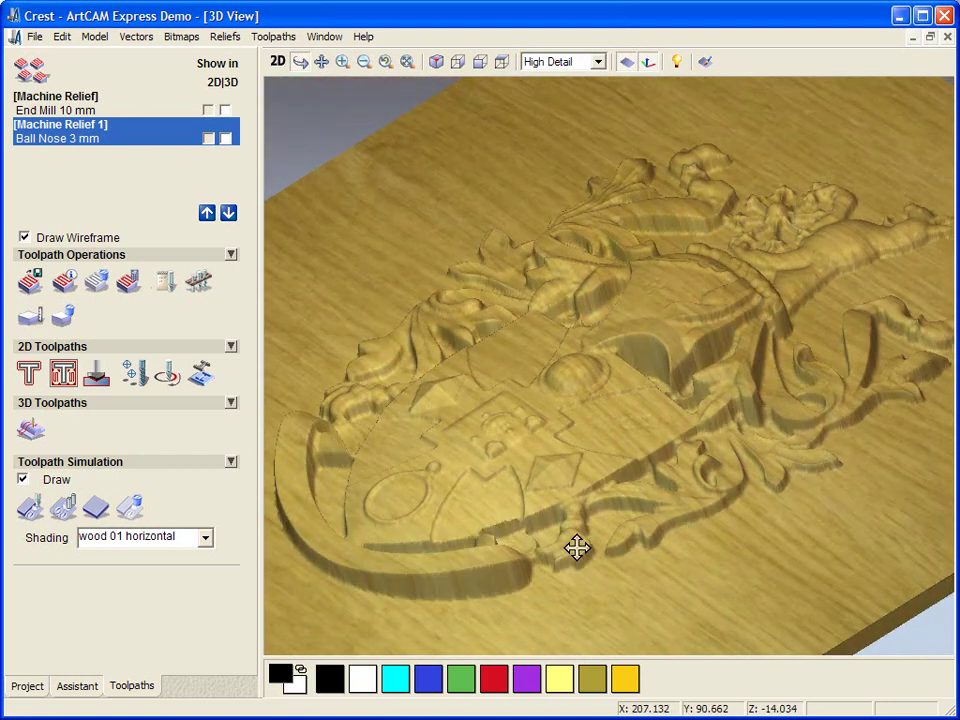
pyautogui.moveTo(456, 444); pyautogui.dragTo(291, 99)
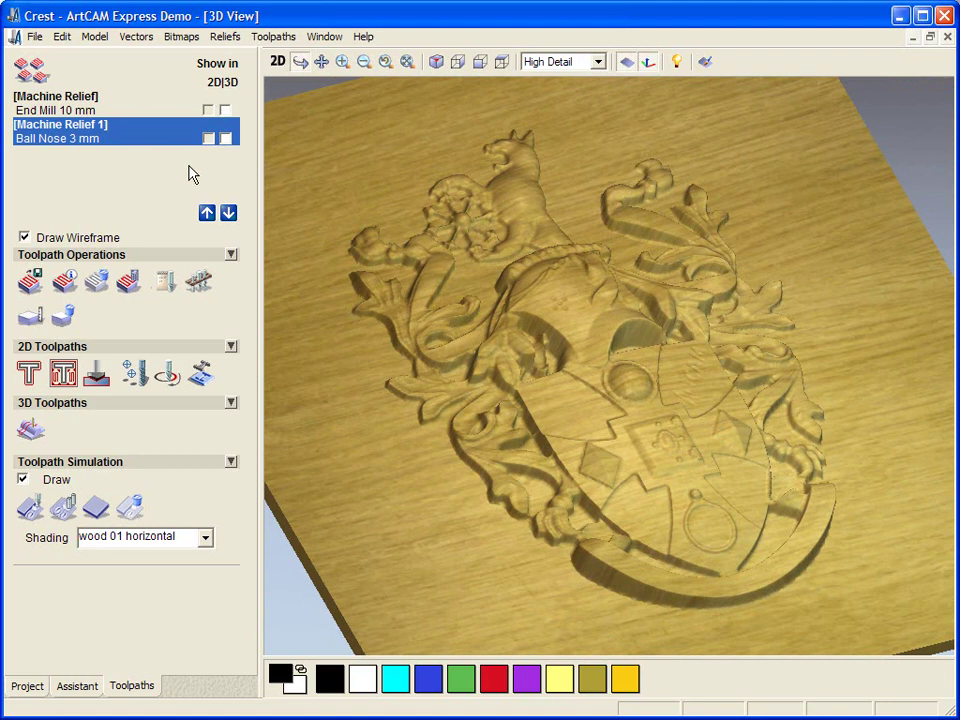
# Delete the Ball Nose 3 mm and End Mill 10 mm toolpaths and the simulation block
pyautogui.click(97, 286)
pyautogui.click(97, 290)
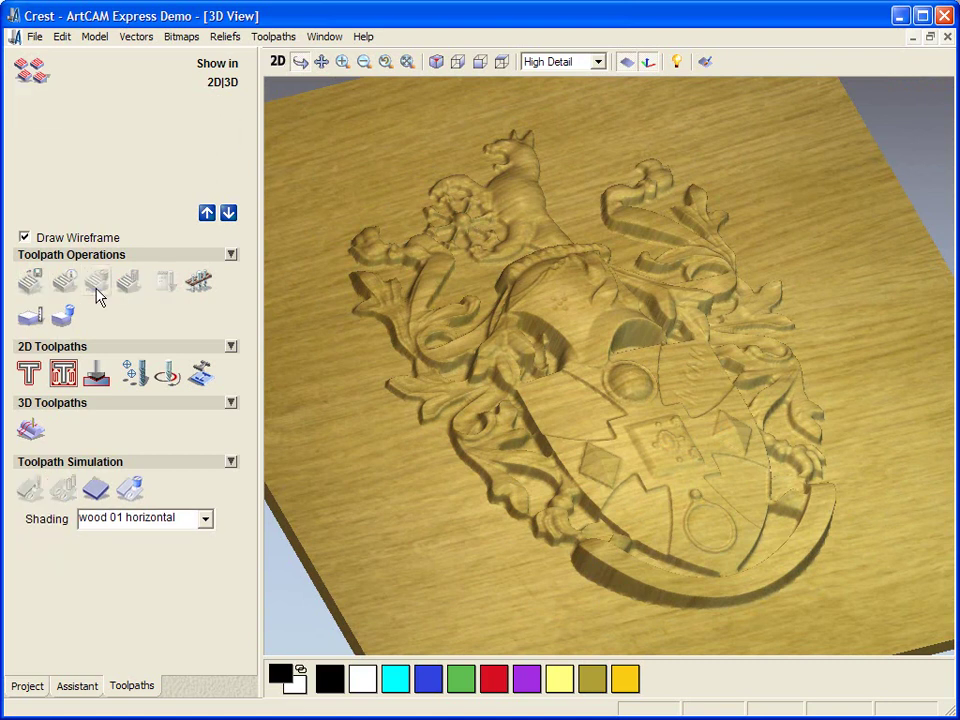
pyautogui.click(129, 486)
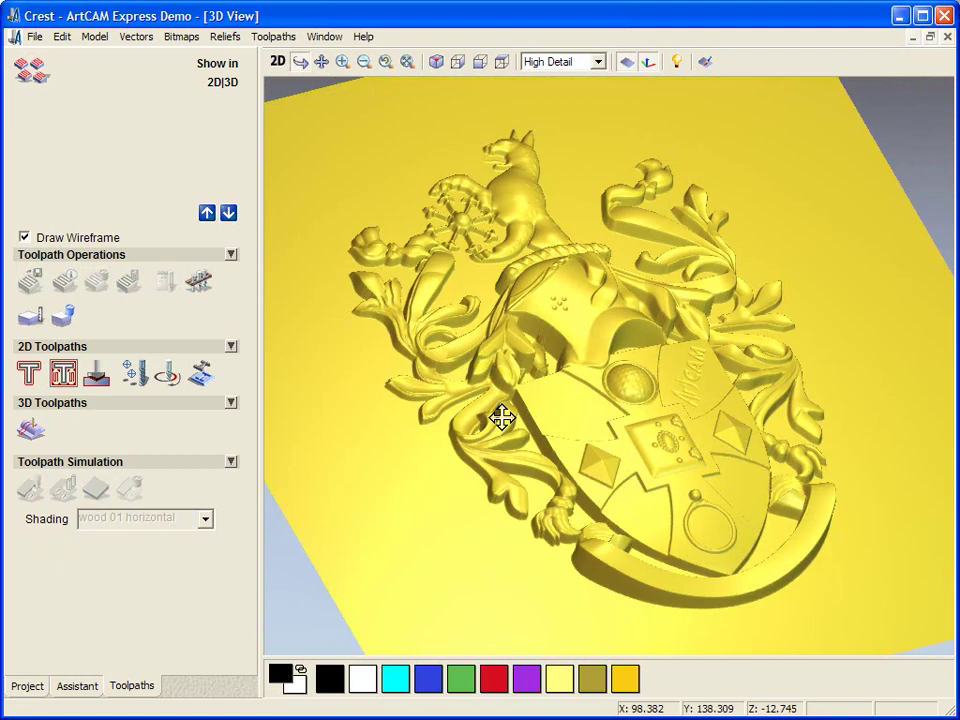
pyautogui.moveTo(624, 381); pyautogui.dragTo(550, 390)
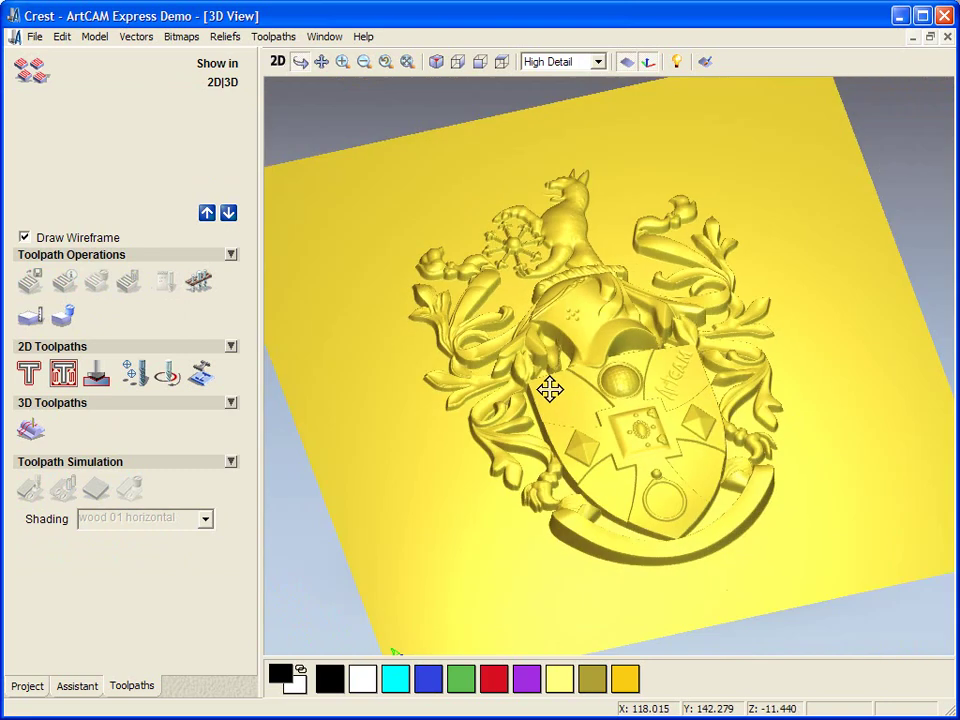
# Start Machine Relief on the selected inner rectangle vector with a 0.2 allowance
pyautogui.click(30, 432)
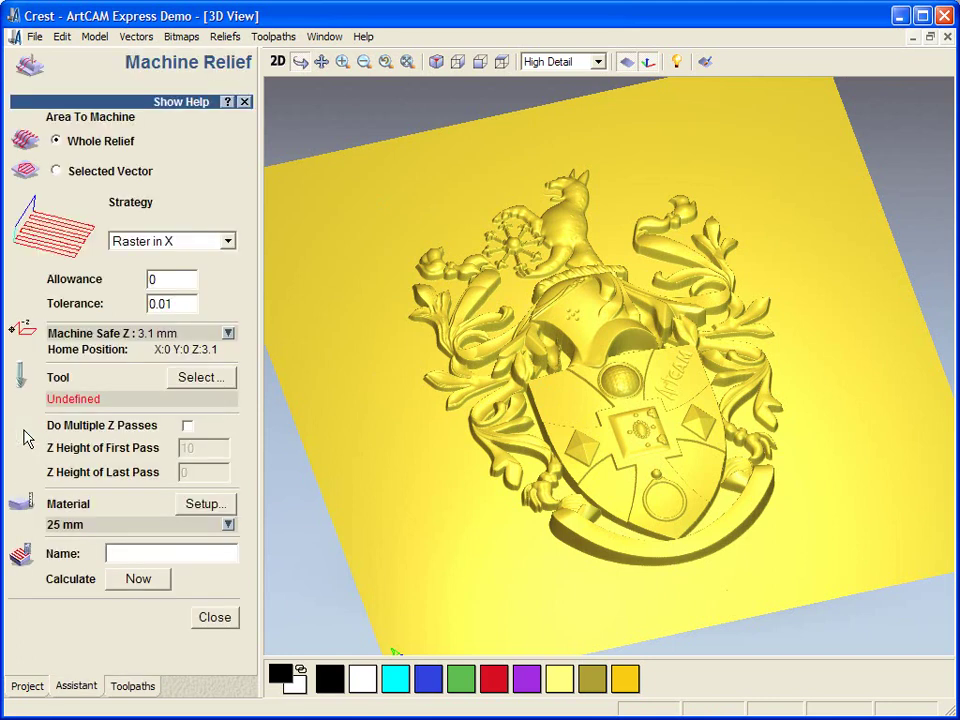
pyautogui.click(279, 62)
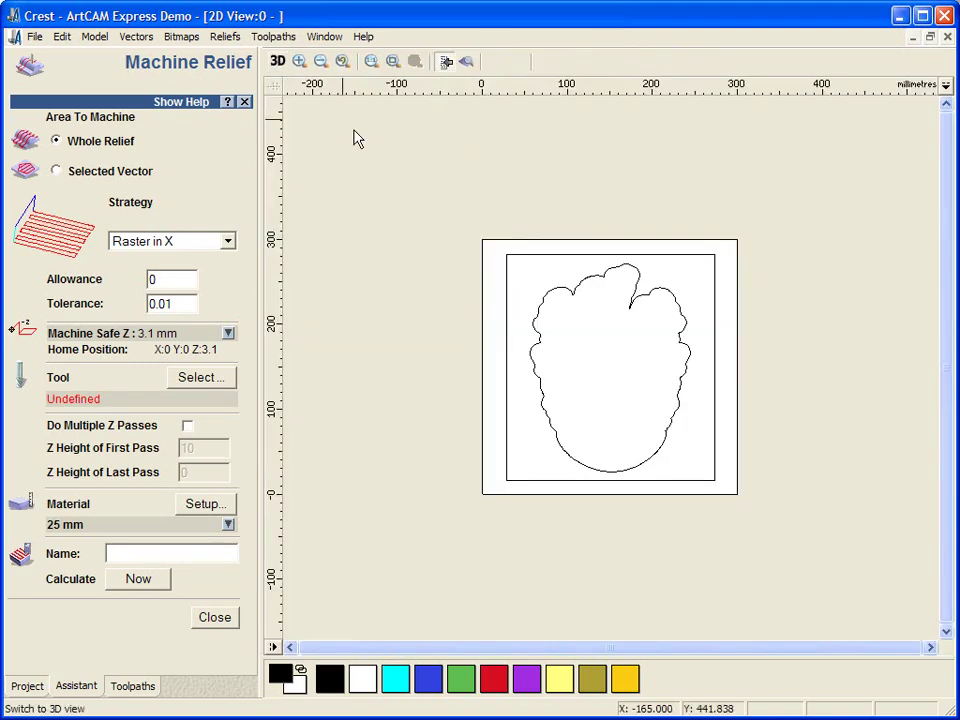
pyautogui.click(507, 298)
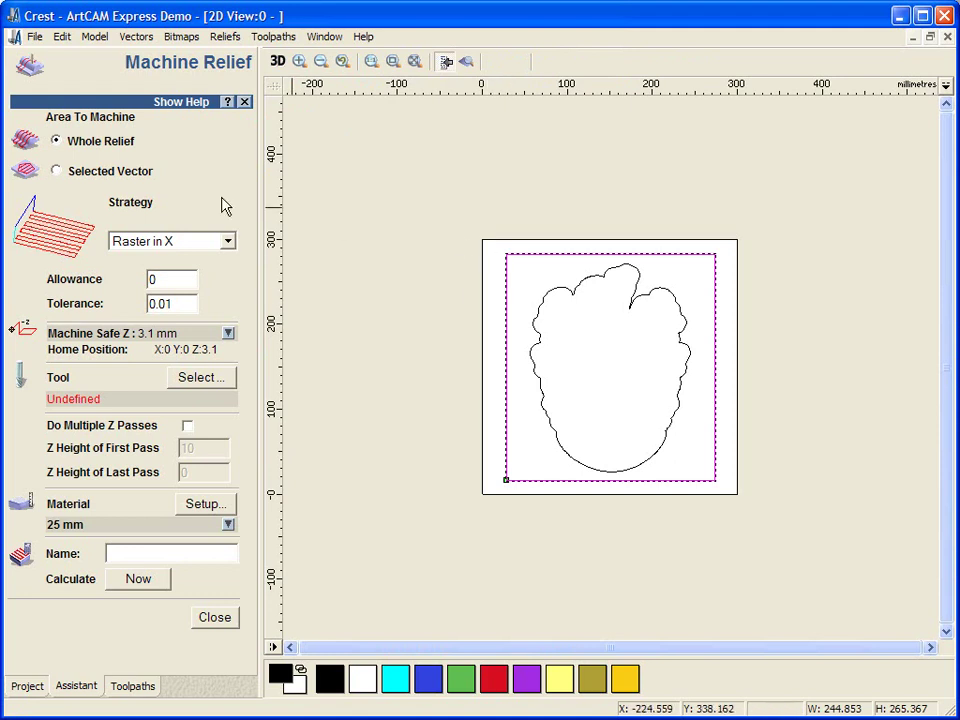
pyautogui.click(56, 171)
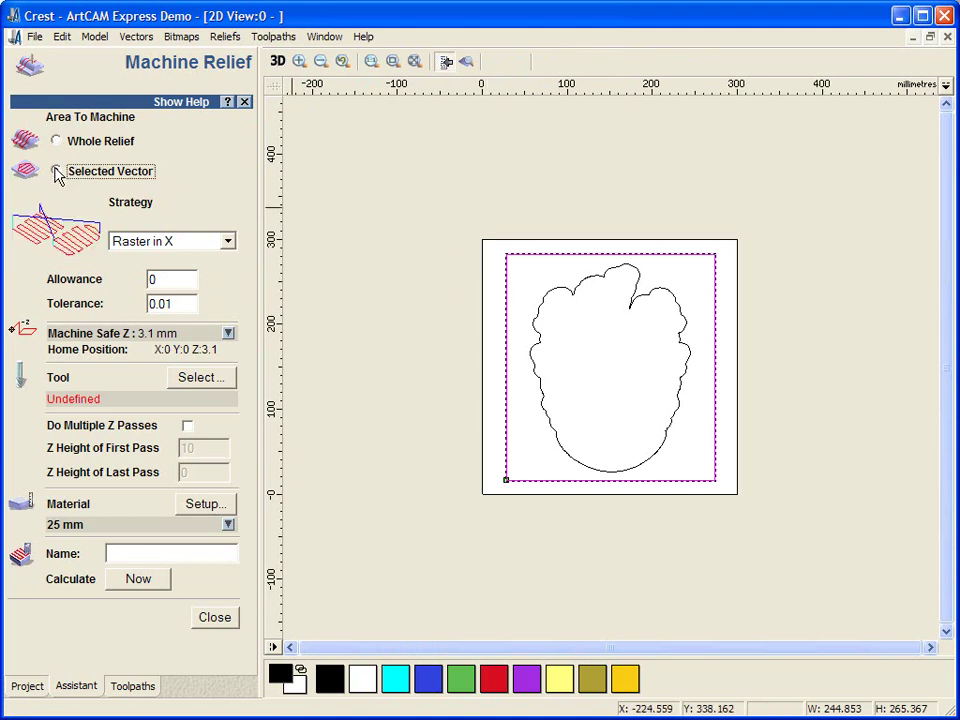
pyautogui.moveTo(172, 284); pyautogui.dragTo(141, 279)
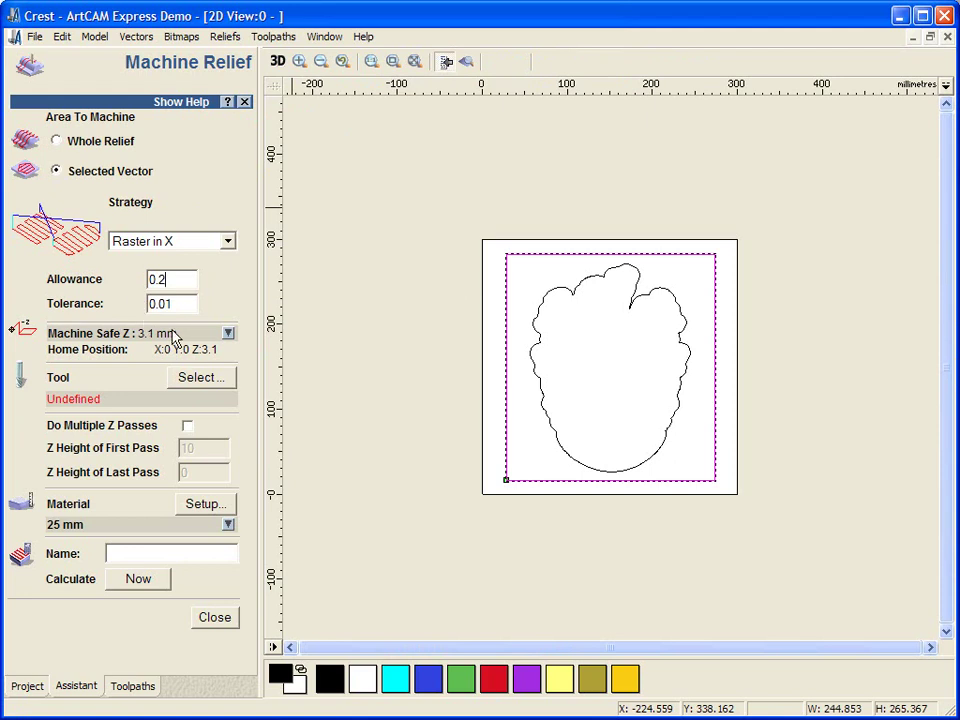
pyautogui.click(193, 384)
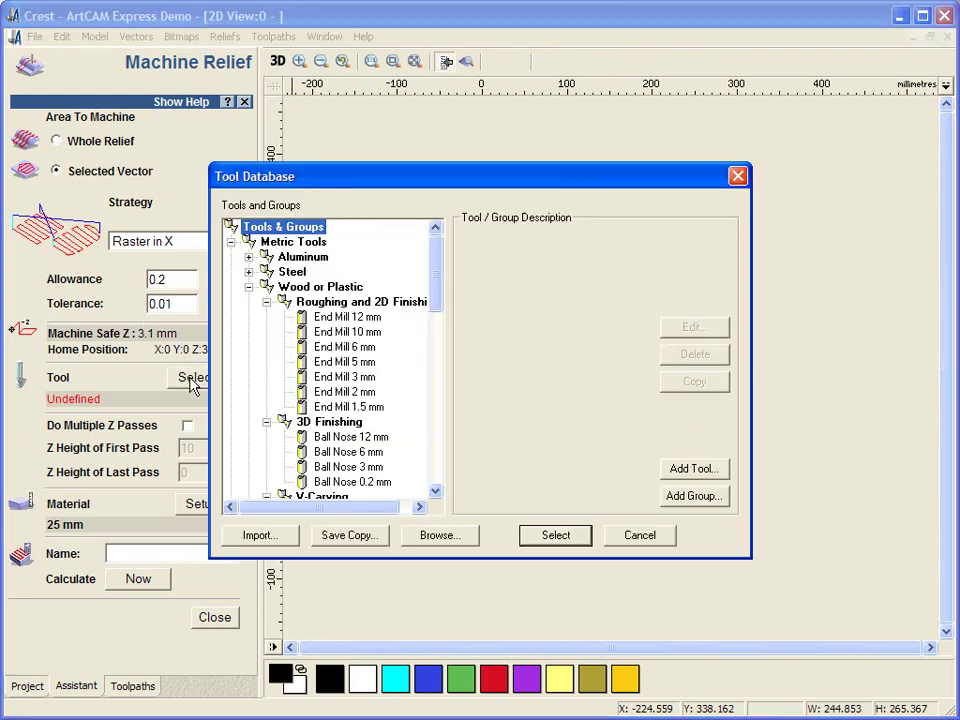
# Use End Mill 10 mm as the machining tool with a 6 mm stepover
pyautogui.click(364, 334)
pyautogui.click(566, 537)
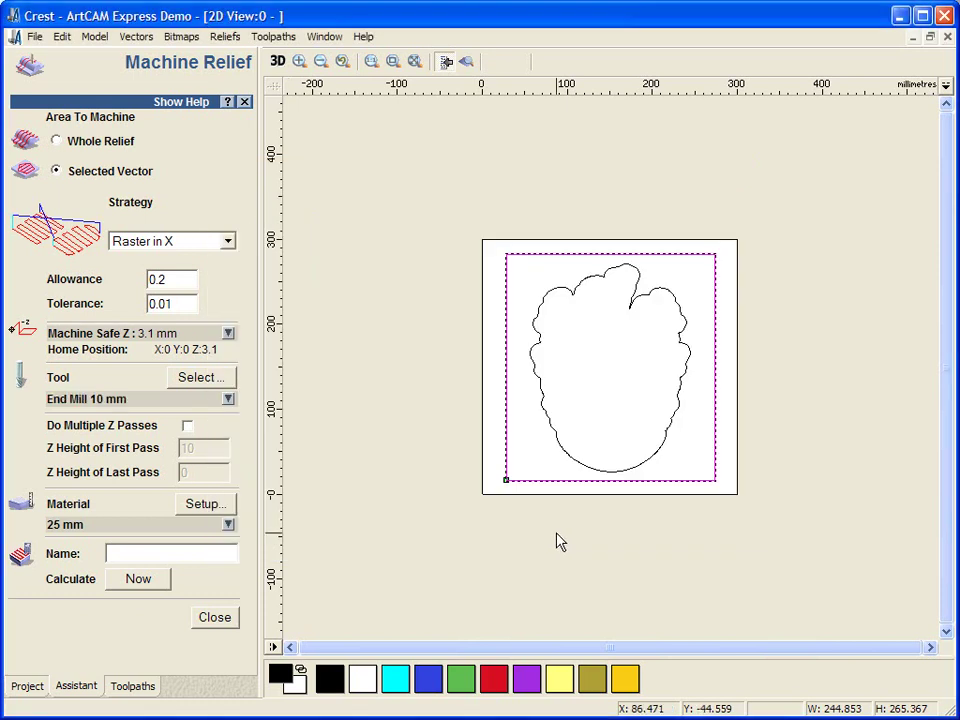
pyautogui.click(229, 399)
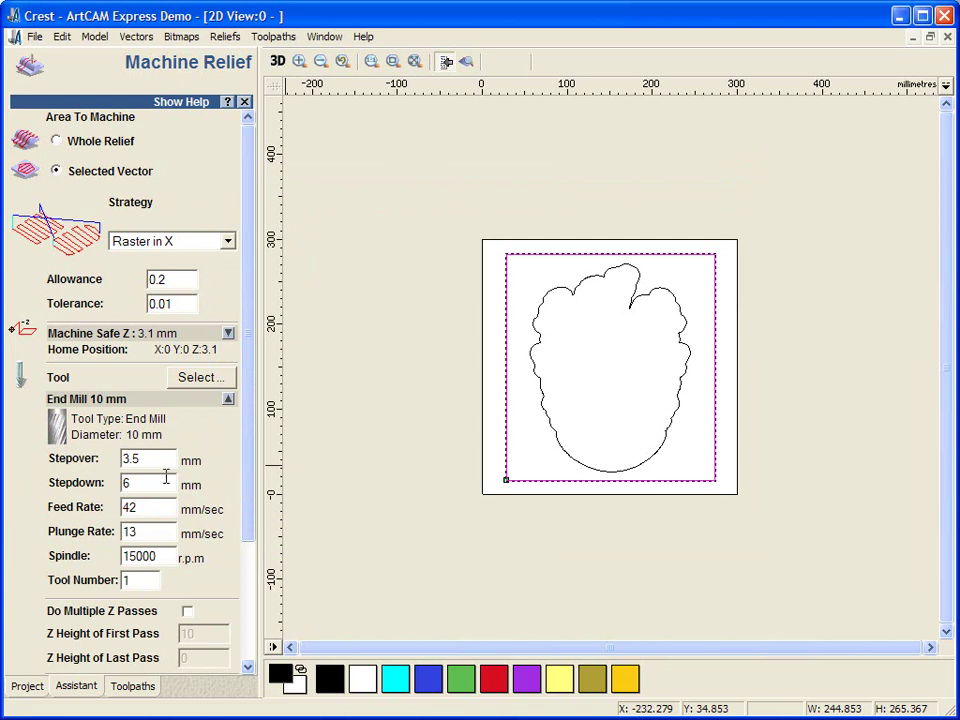
pyautogui.moveTo(254, 458); pyautogui.dragTo(240, 531)
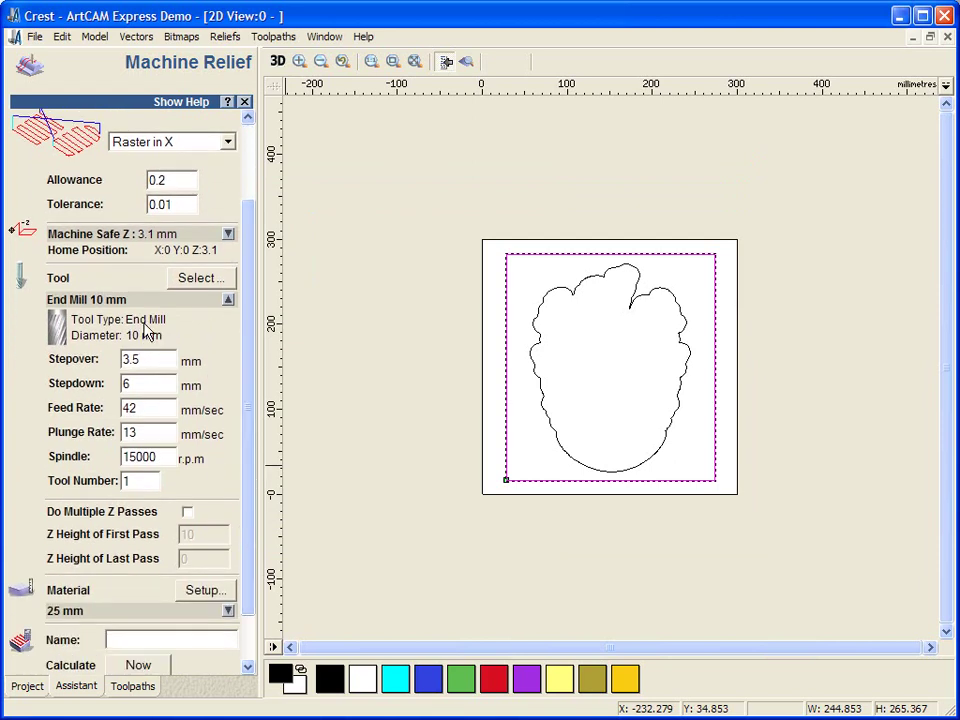
pyautogui.moveTo(149, 362); pyautogui.dragTo(75, 366)
pyautogui.moveTo(249, 497); pyautogui.dragTo(249, 510)
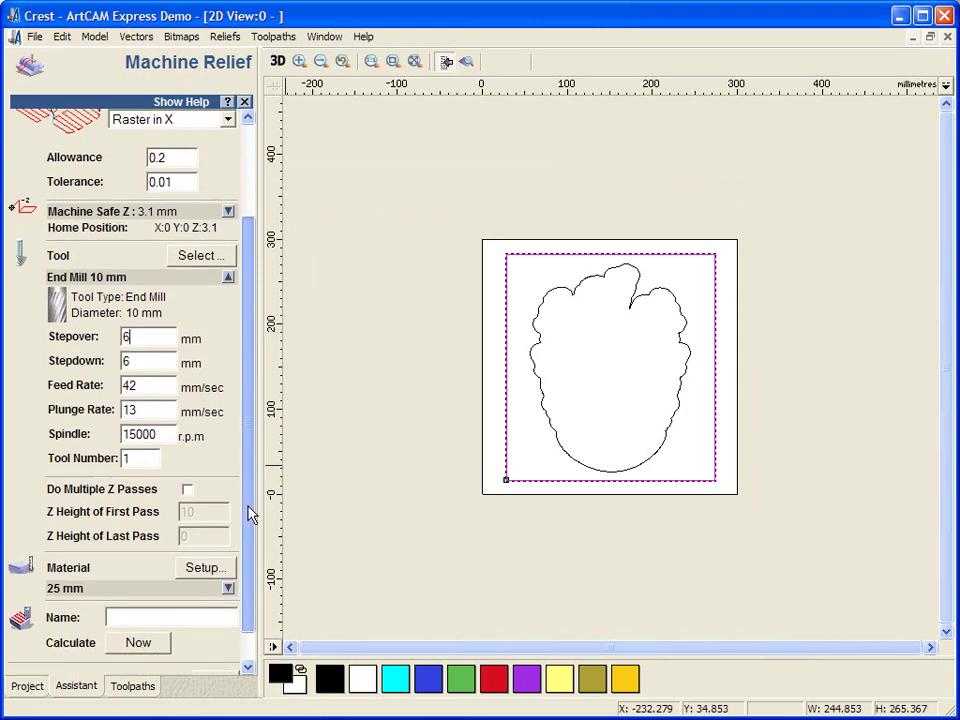
pyautogui.click(227, 279)
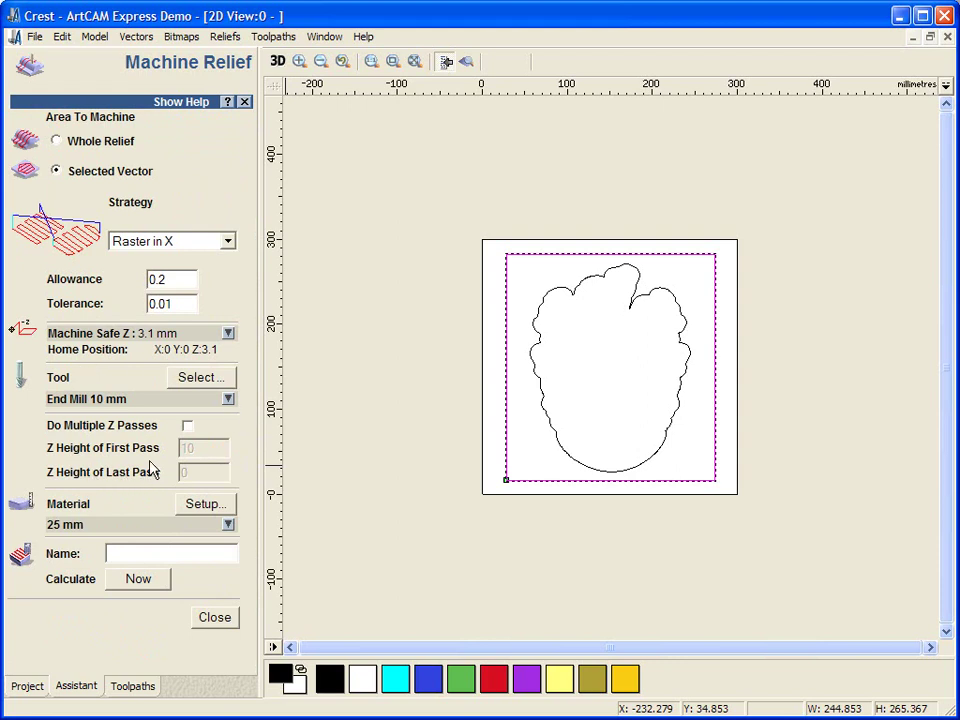
# Position the crest model at the top of the 25 mm material block
pyautogui.click(277, 61)
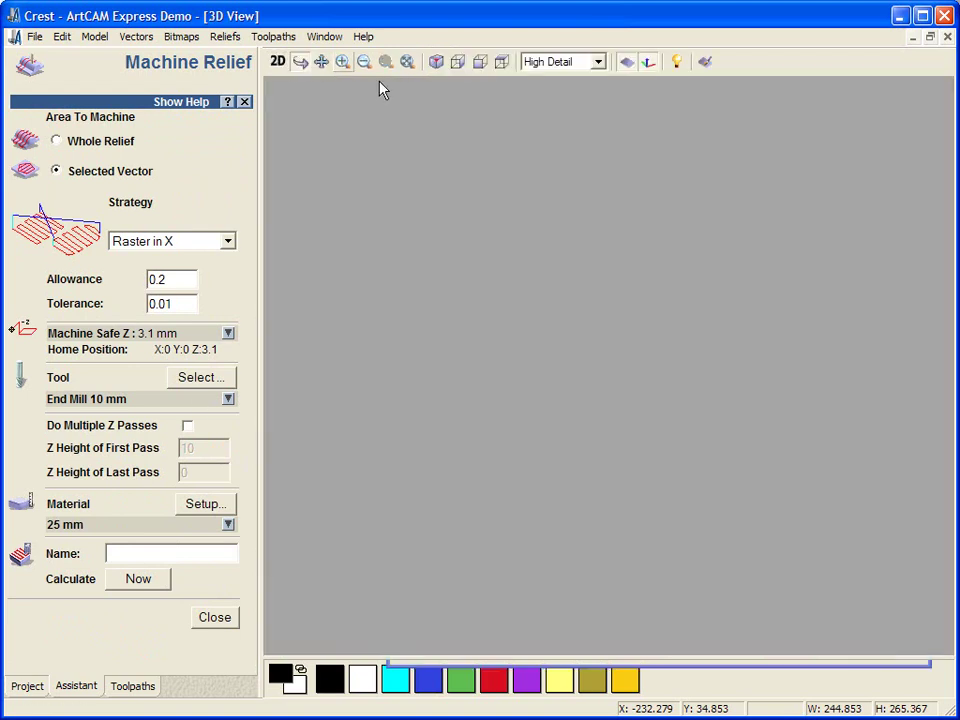
pyautogui.moveTo(586, 500); pyautogui.dragTo(291, 454)
pyautogui.click(205, 504)
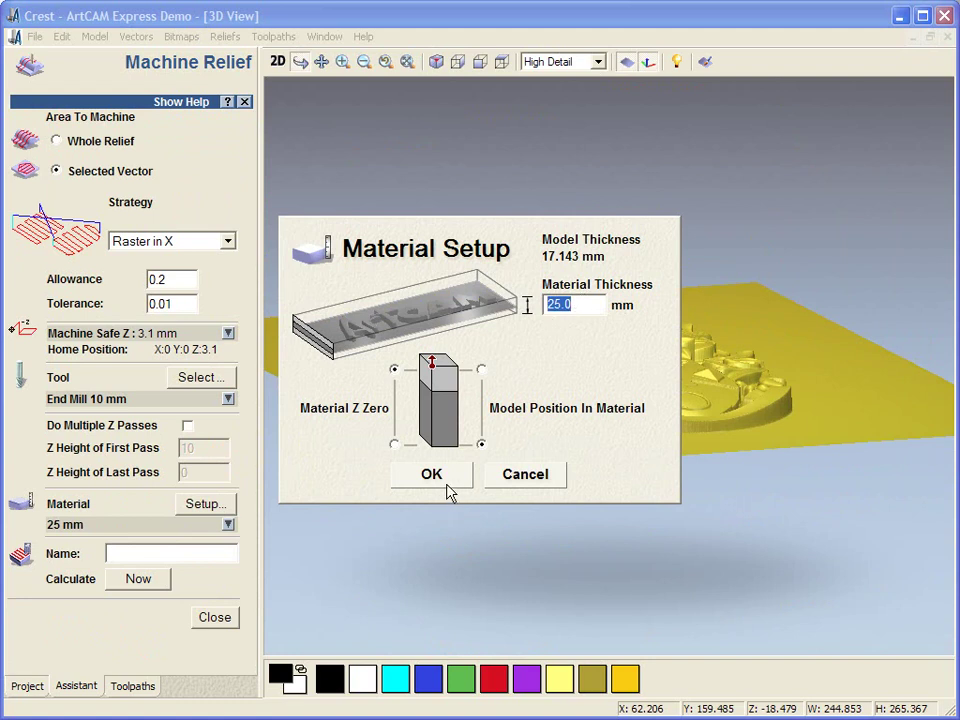
pyautogui.click(481, 369)
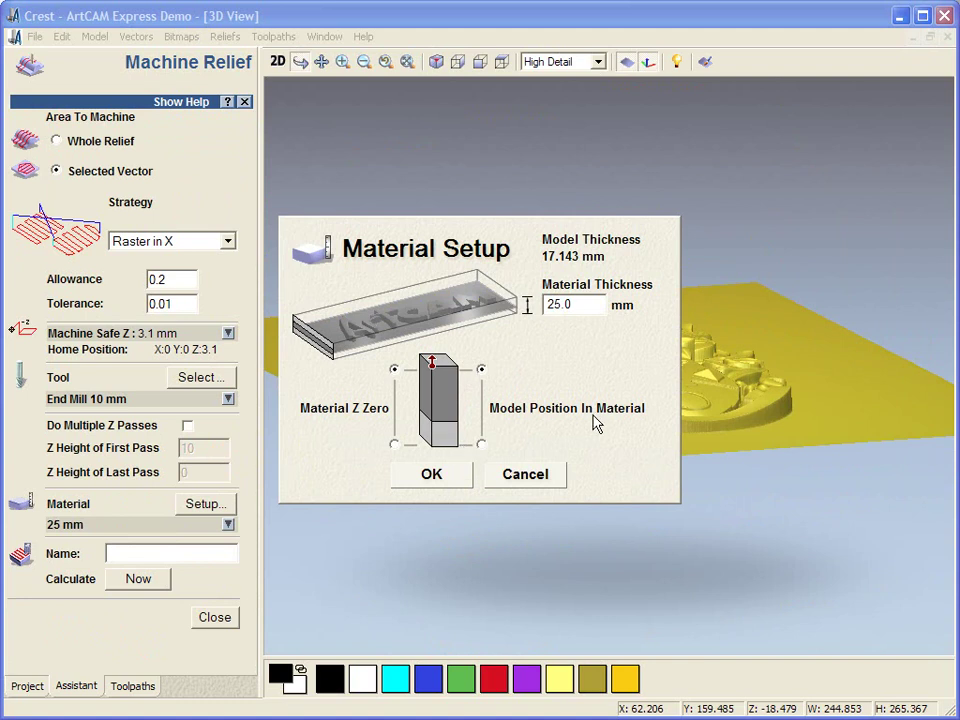
pyautogui.click(432, 475)
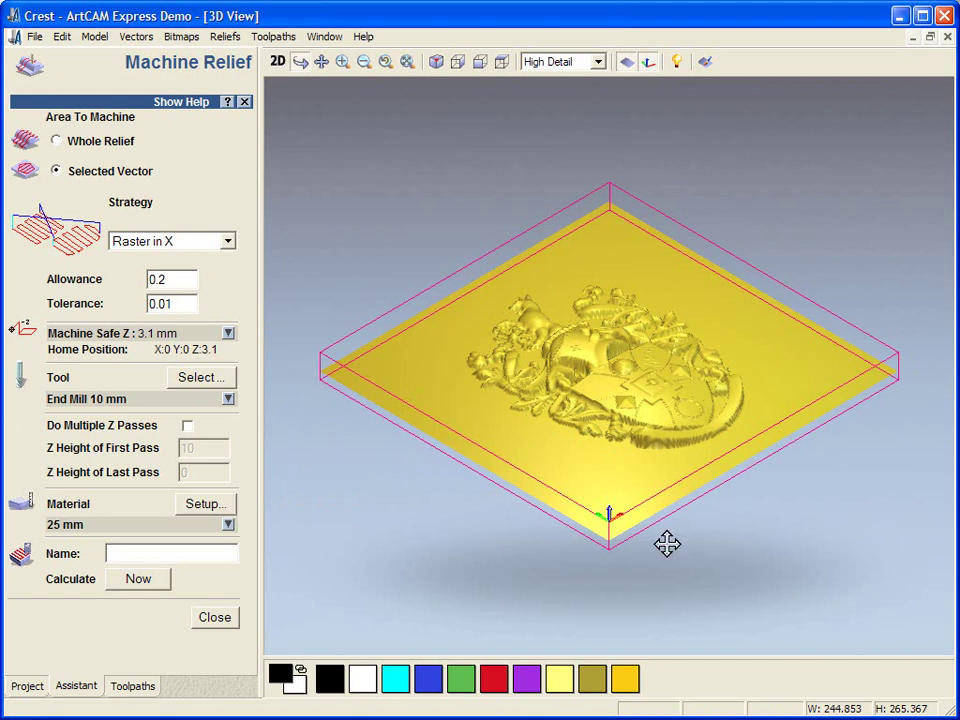
# Turn on Do Multiple Z Passes for the relief machining
pyautogui.moveTo(666, 544); pyautogui.dragTo(585, 405)
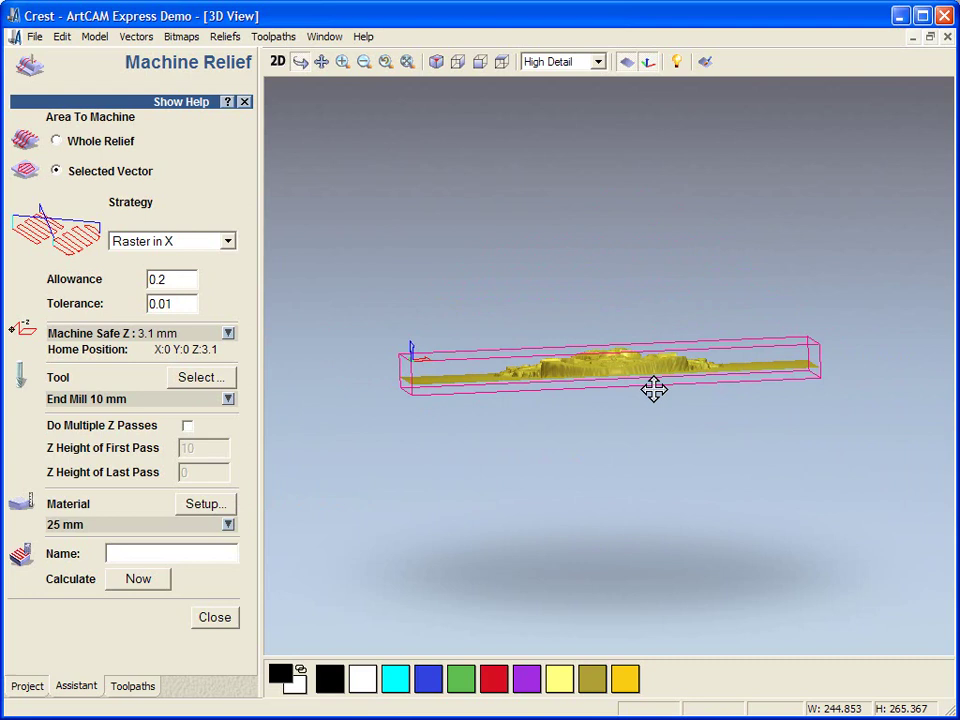
pyautogui.scroll(3, 651, 390)
pyautogui.moveTo(489, 310); pyautogui.dragTo(360, 500)
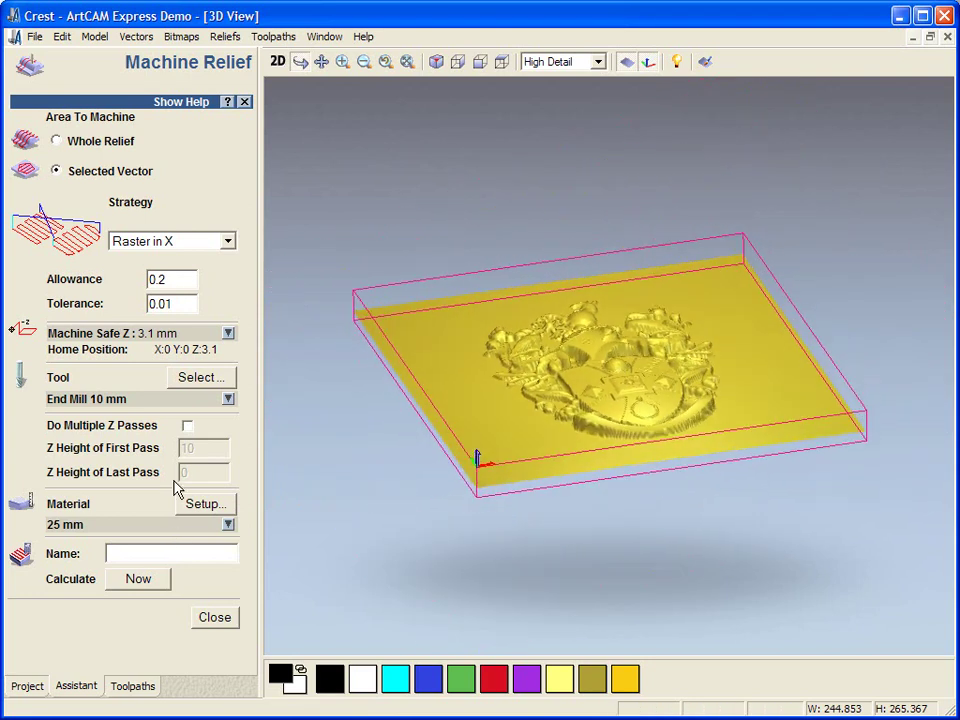
pyautogui.click(187, 426)
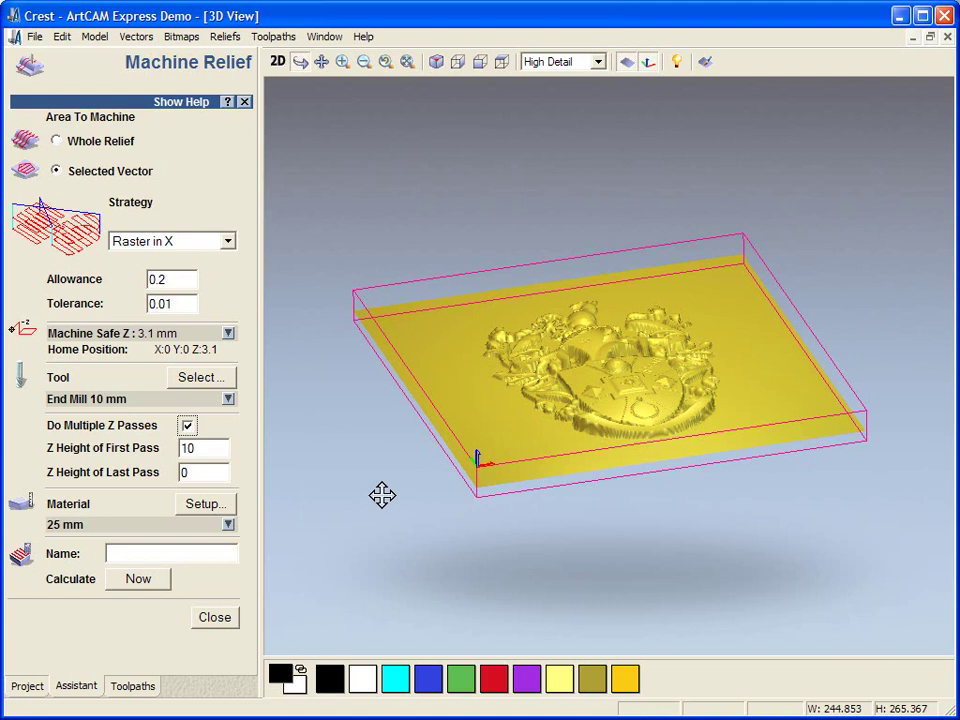
# Set pass heights from Z -3 to -19 and calculate the Roughing raster toolpath
pyautogui.press('Tab')
pyautogui.write('-')
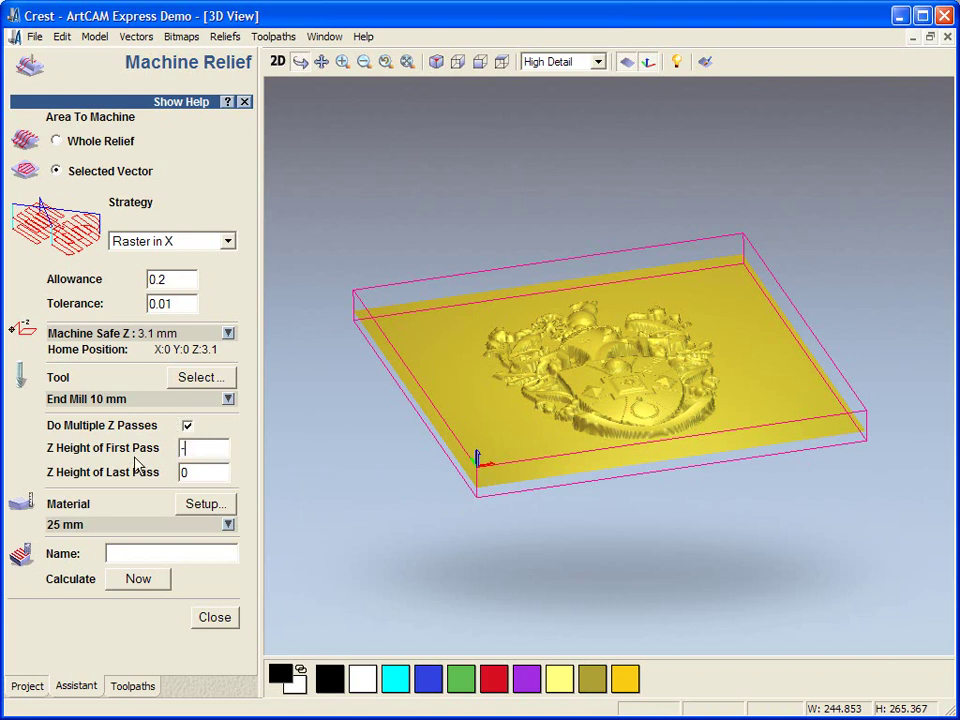
pyautogui.click(185, 464)
pyautogui.moveTo(194, 476); pyautogui.dragTo(168, 484)
pyautogui.write('-19')
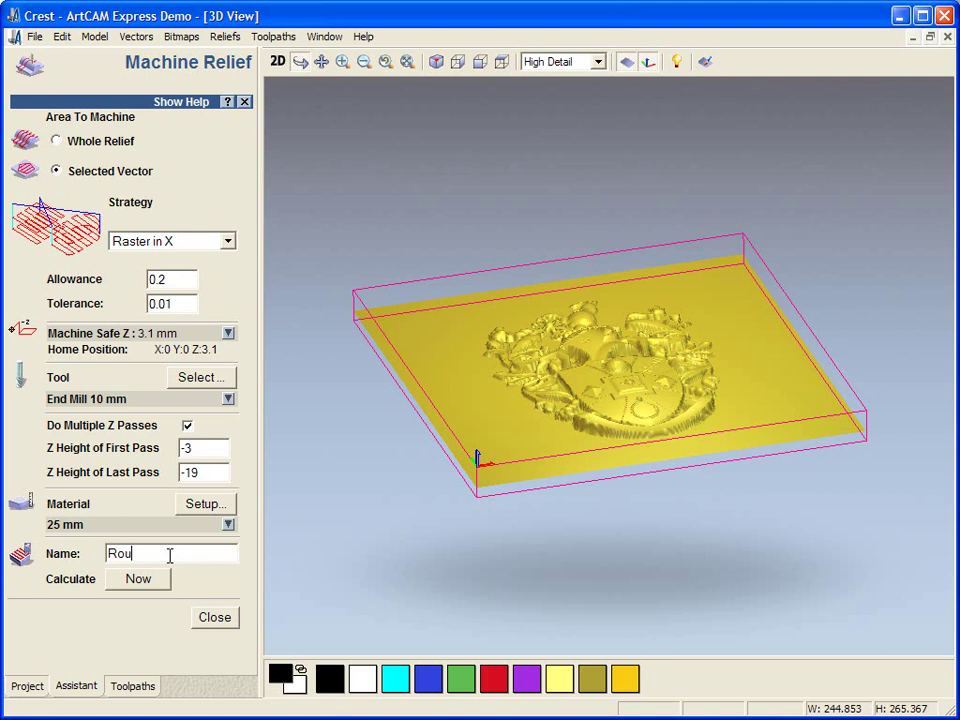
pyautogui.click(165, 579)
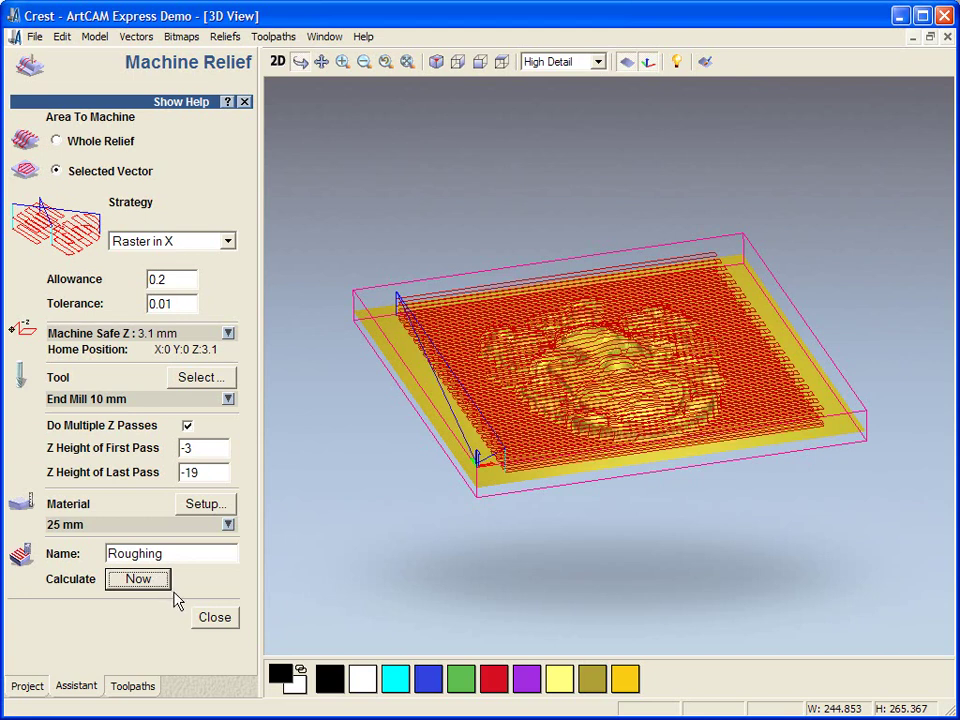
# Close Machine Relief, simulate the Roughing toolpath in wood, and orbit to inspect the terraces
pyautogui.click(214, 617)
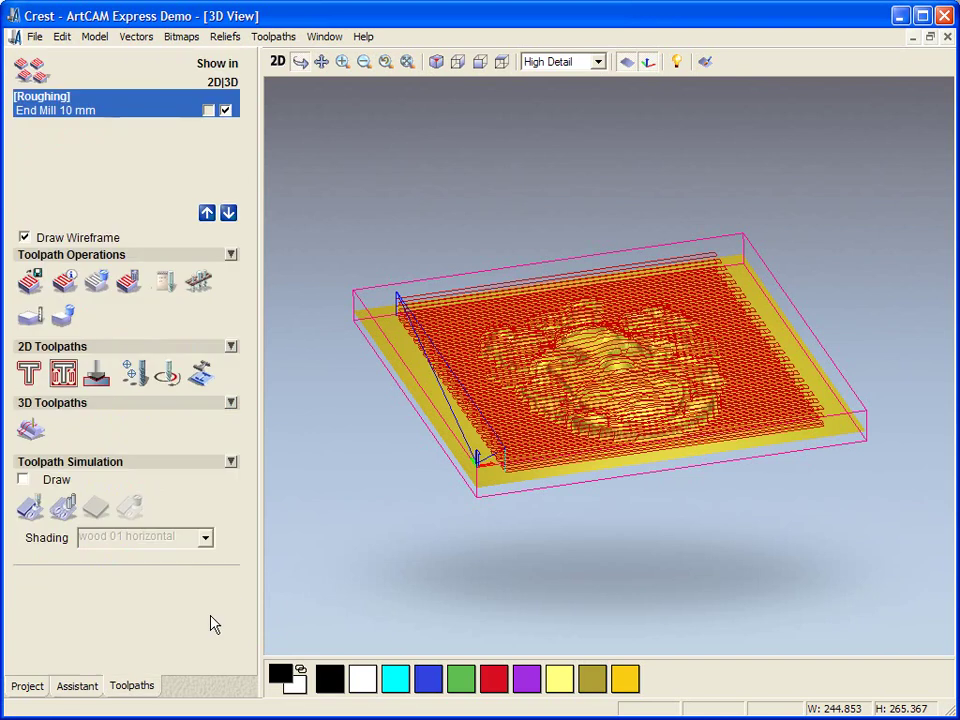
pyautogui.click(36, 510)
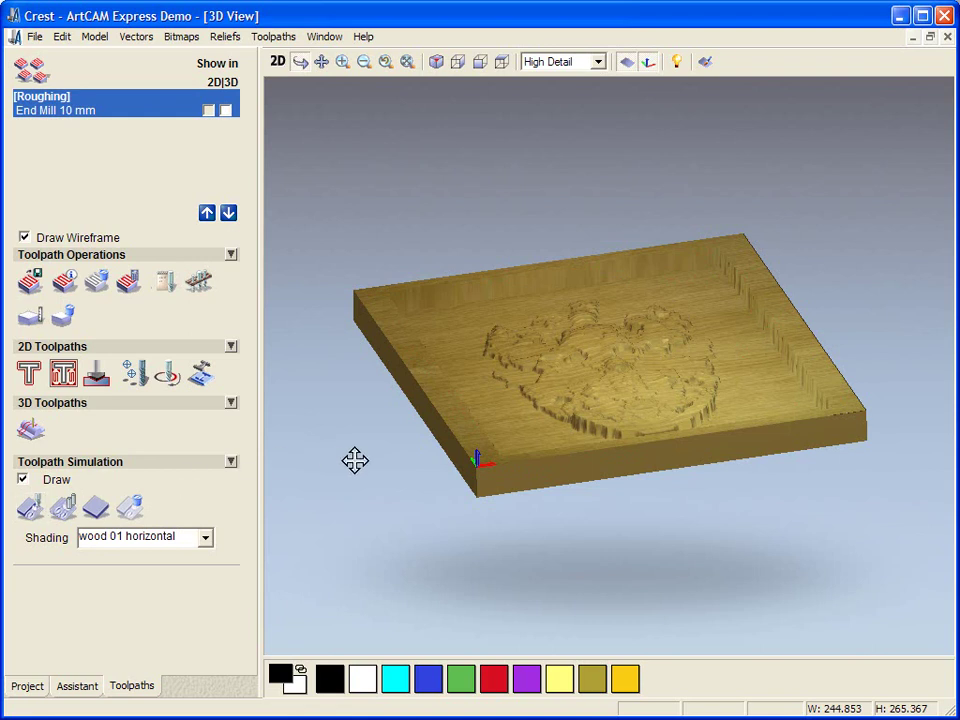
pyautogui.moveTo(459, 437); pyautogui.dragTo(583, 546)
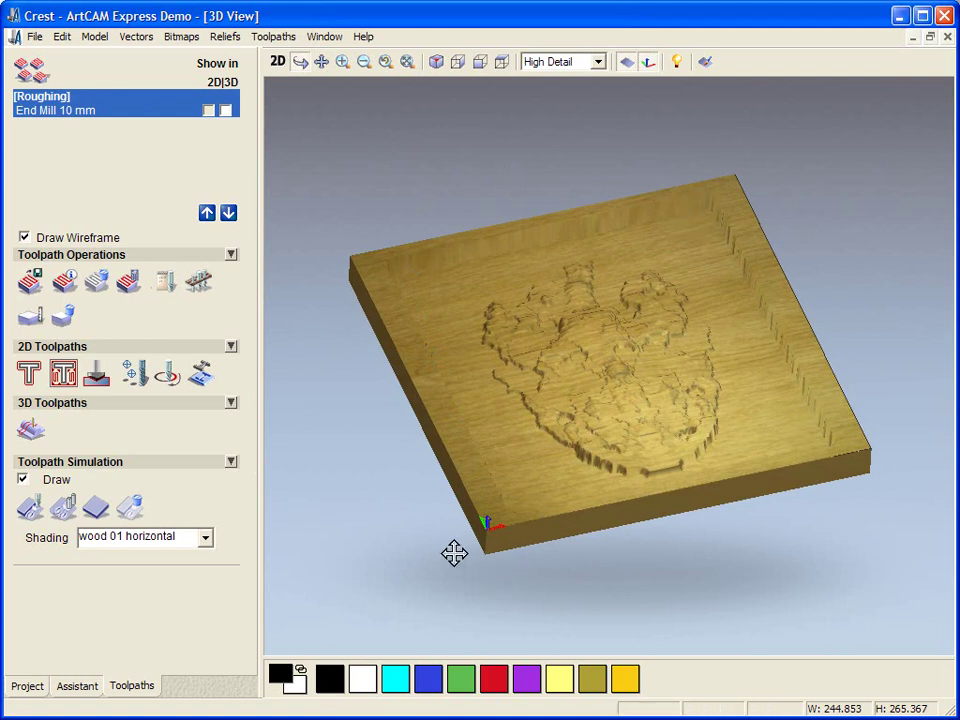
pyautogui.moveTo(510, 541); pyautogui.dragTo(557, 495)
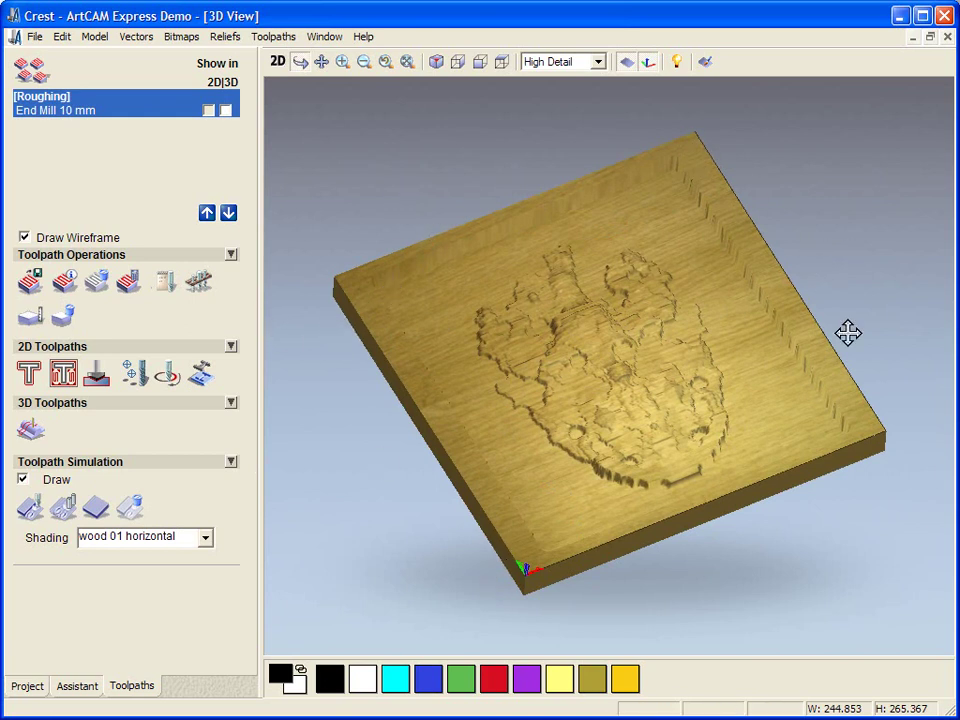
pyautogui.moveTo(641, 532); pyautogui.dragTo(632, 474)
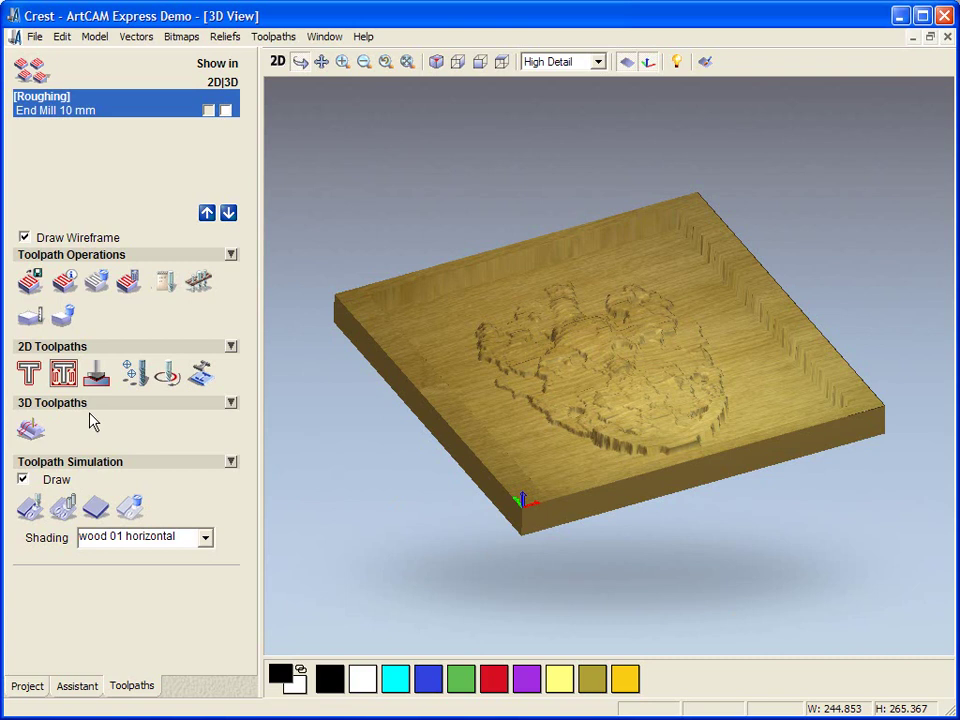
# In the 2D view, select the crest outline vector with its colour bitmap shown, and open Machine Relief
pyautogui.click(277, 61)
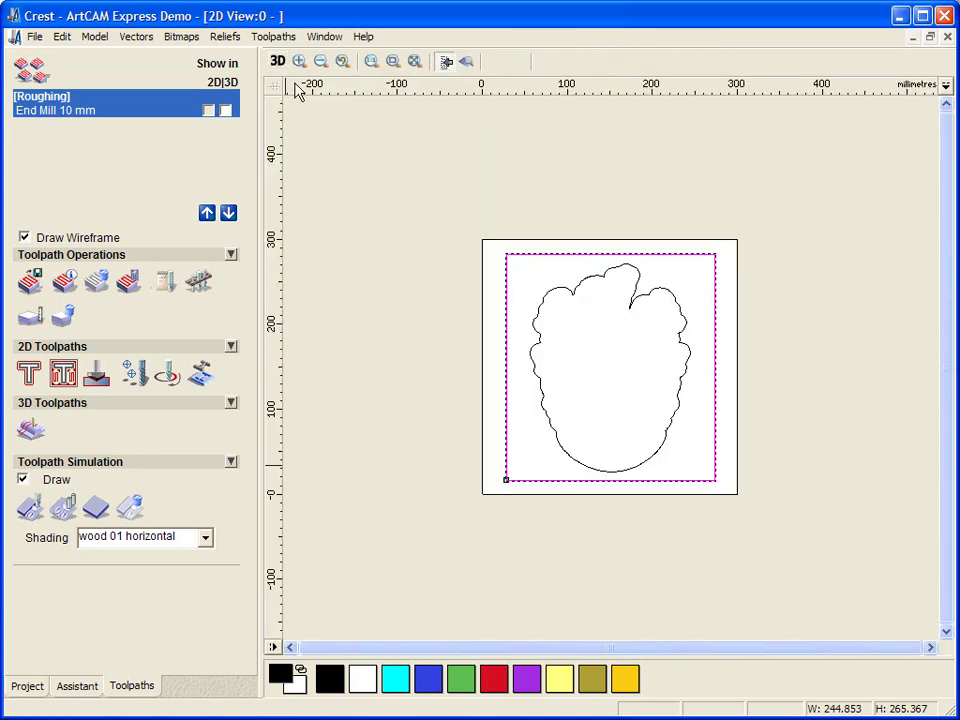
pyautogui.click(535, 312)
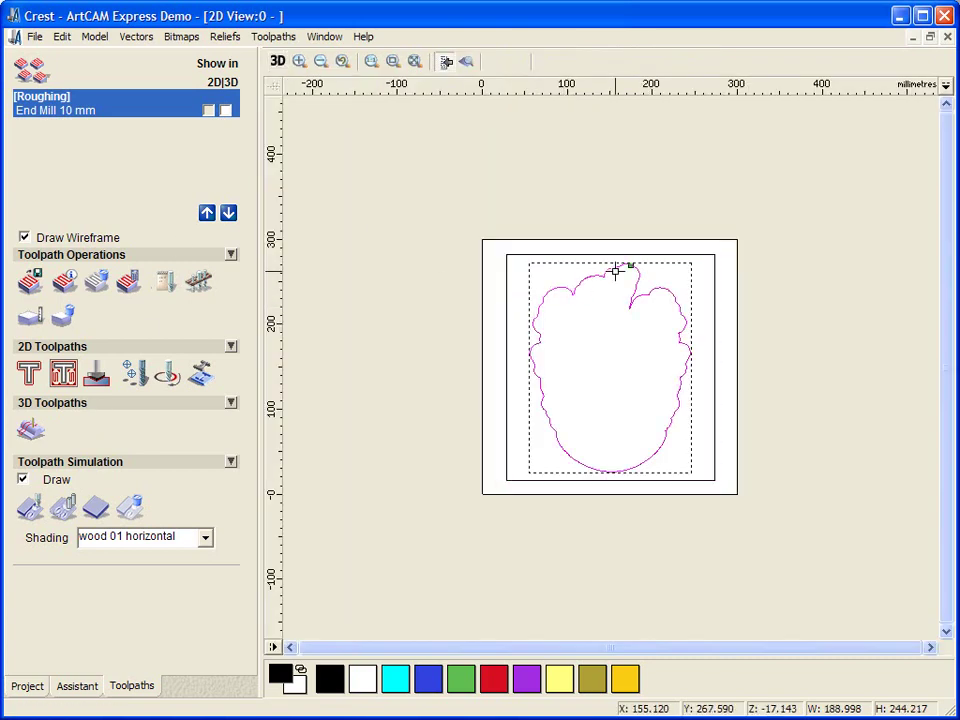
pyautogui.scroll(1, 628, 332)
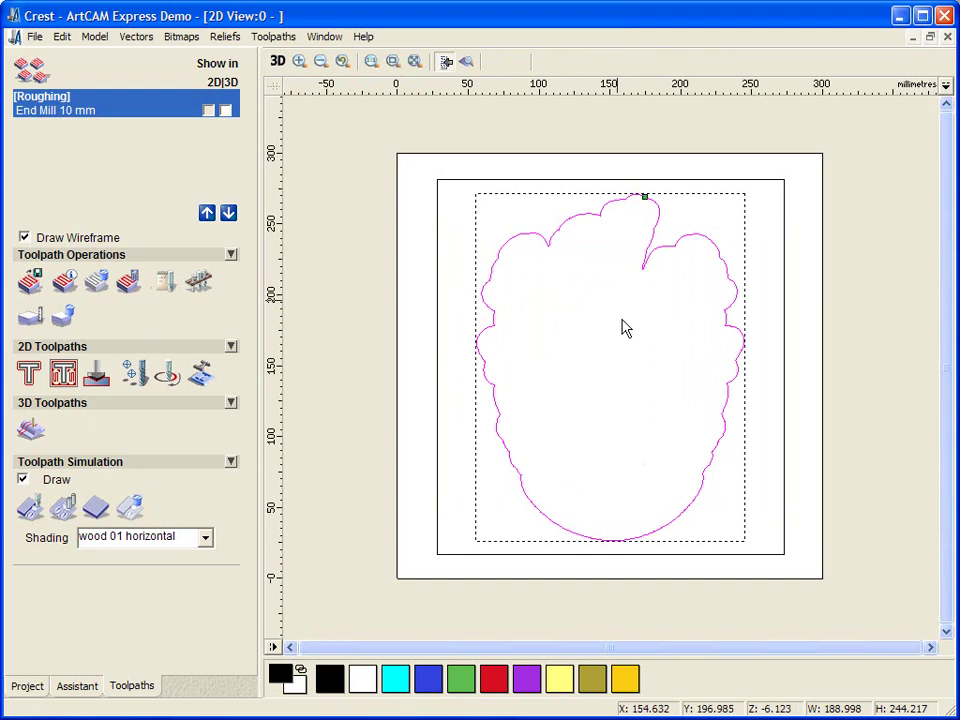
pyautogui.click(465, 62)
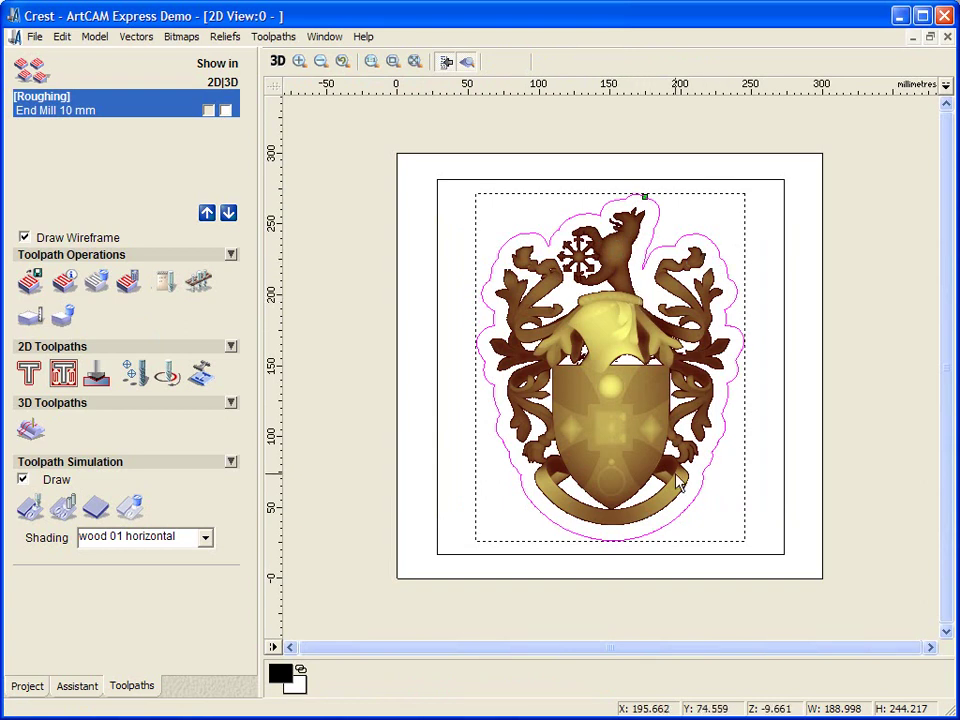
pyautogui.click(30, 431)
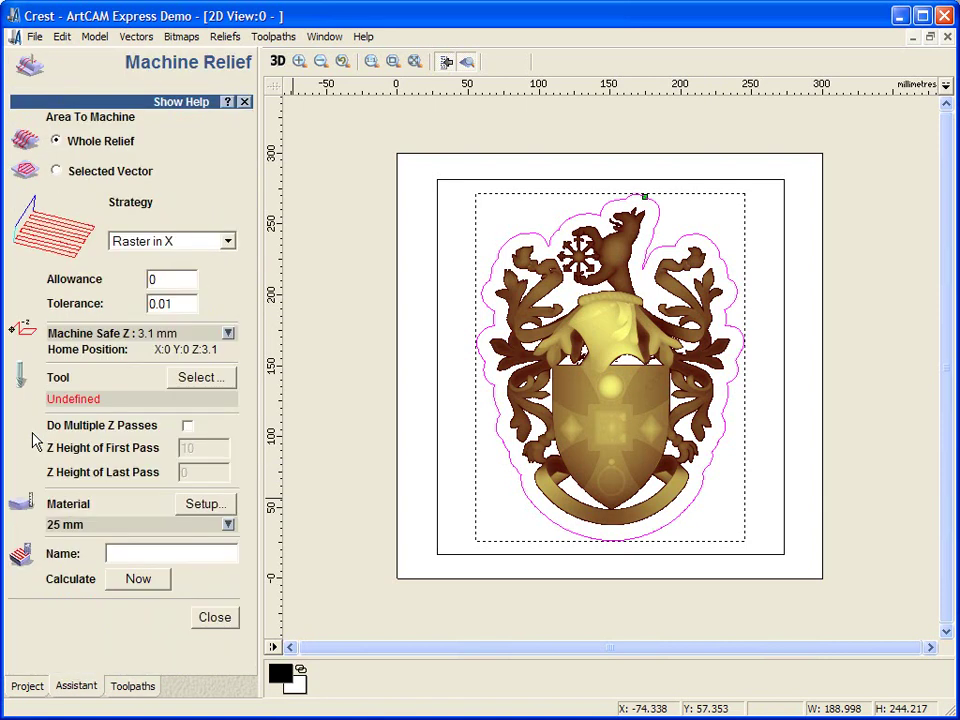
# Set a 'Finishing' toolpath on the selected crest vector with a Ball Nose 3 mm tool and calculate it
pyautogui.click(57, 171)
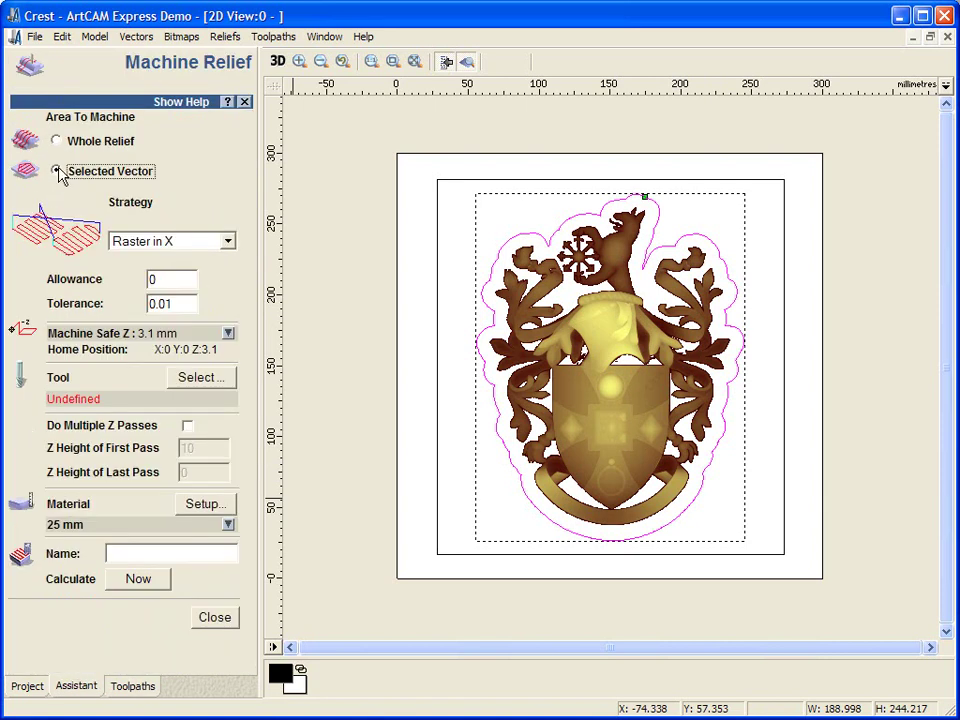
pyautogui.click(185, 380)
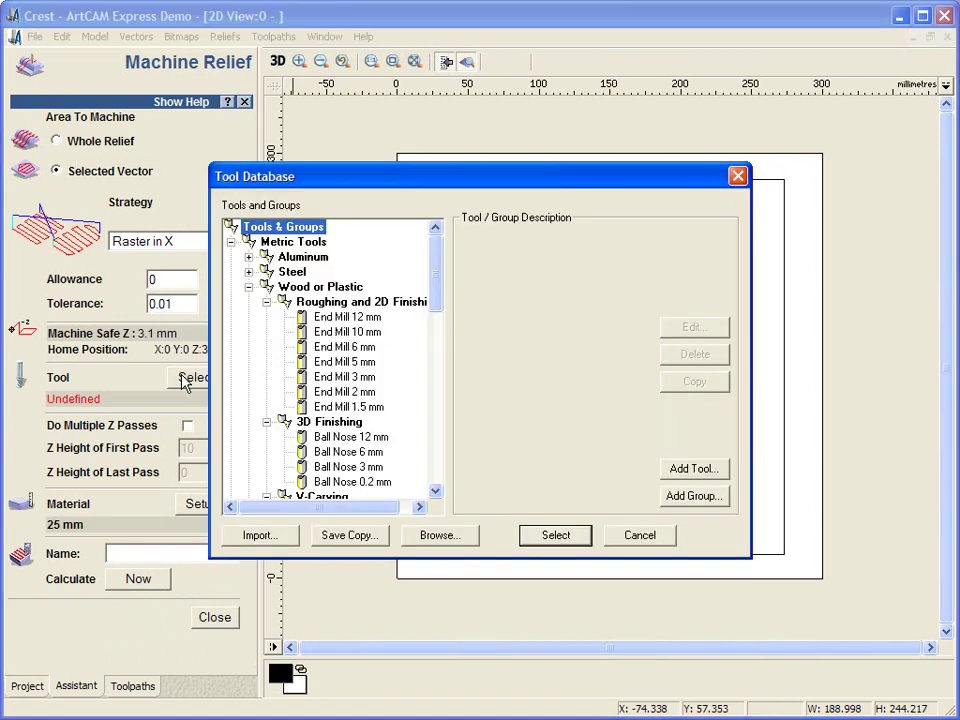
pyautogui.click(323, 467)
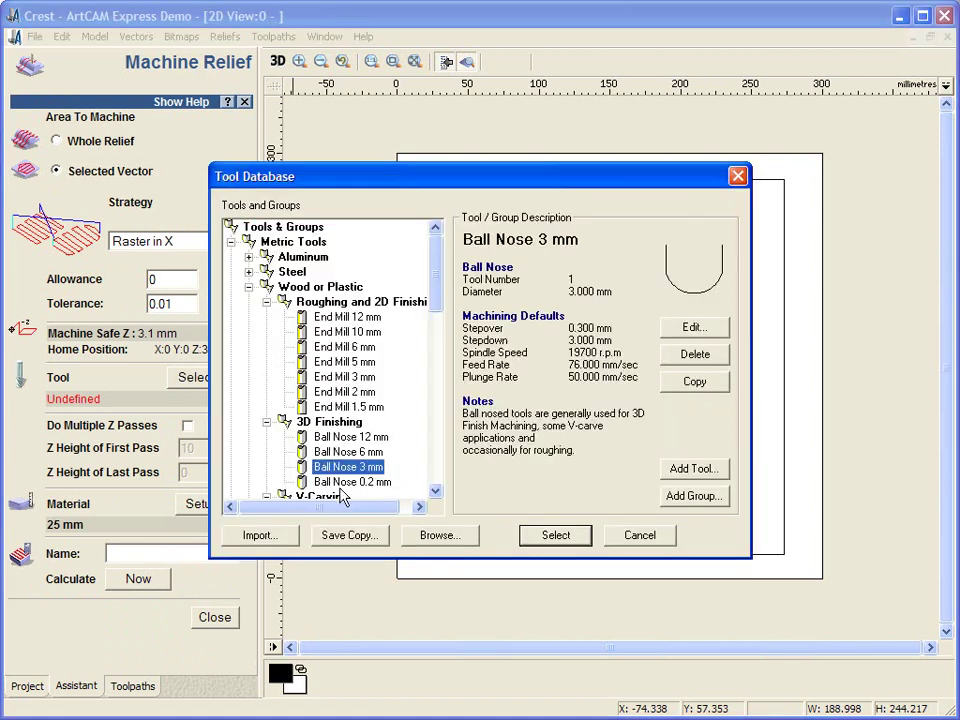
pyautogui.click(548, 535)
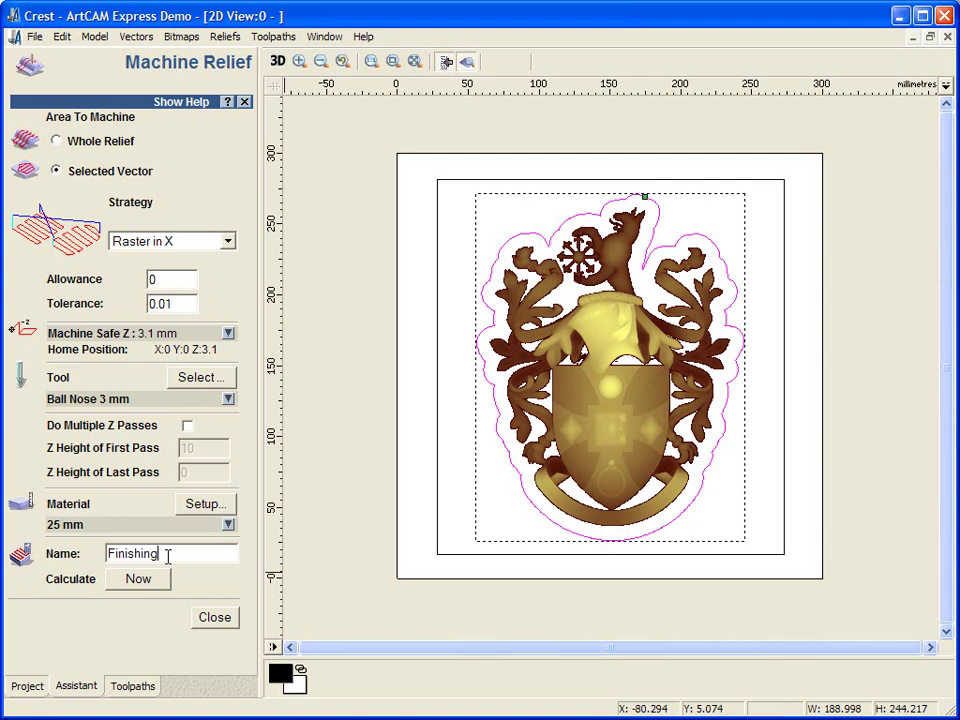
pyautogui.click(166, 583)
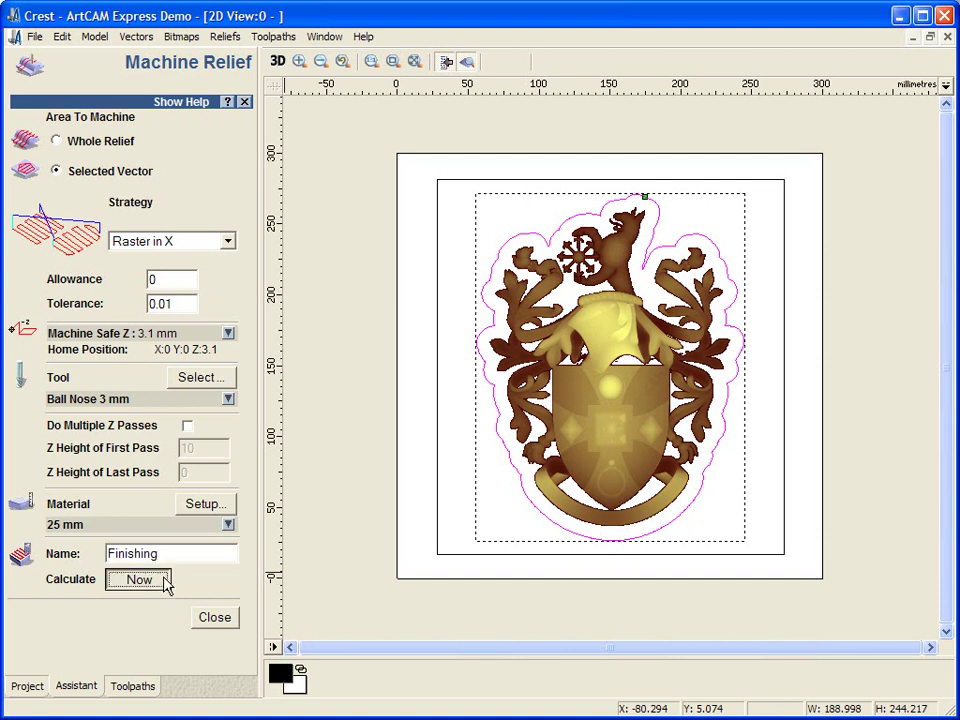
pyautogui.click(277, 62)
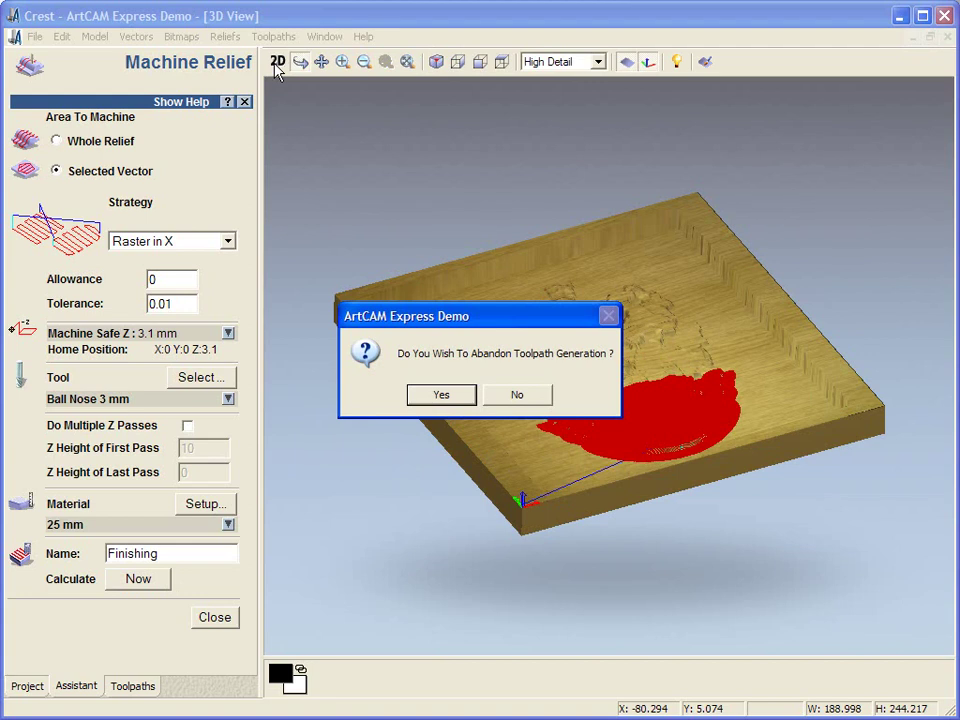
# Let the Finishing calculation complete, close Machine Relief, and simulate the Ball Nose 3 mm carving in wood
pyautogui.click(497, 400)
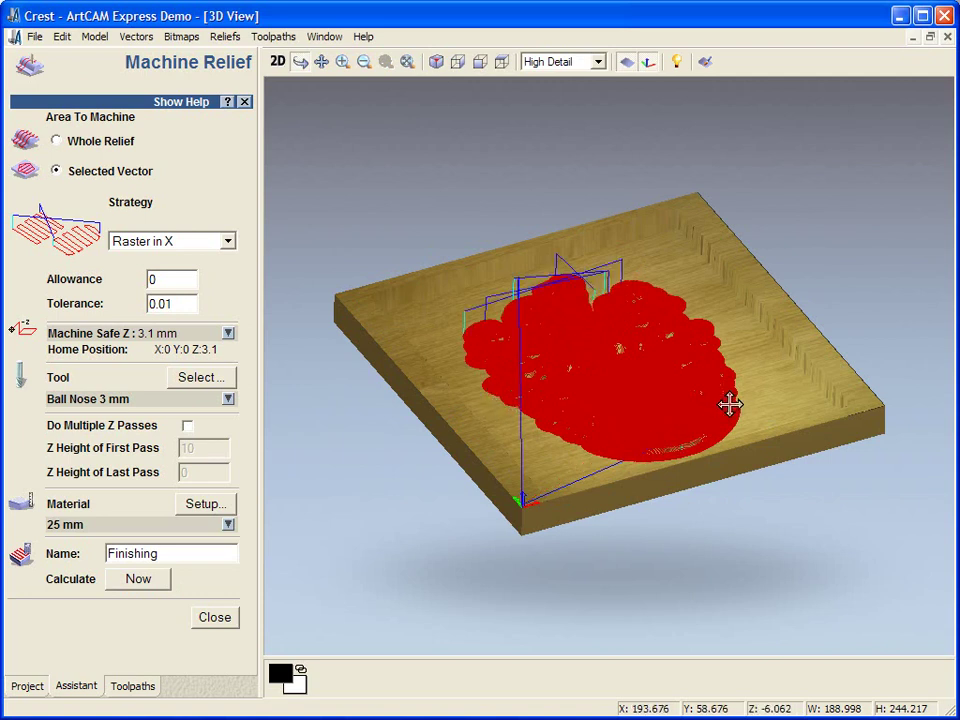
pyautogui.click(224, 624)
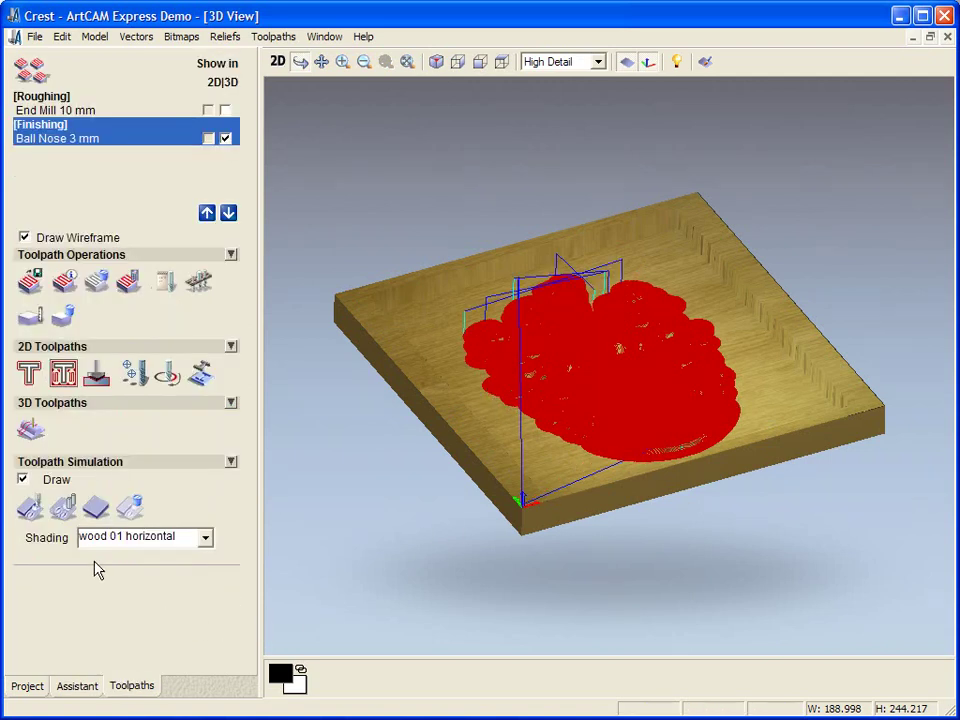
pyautogui.click(30, 507)
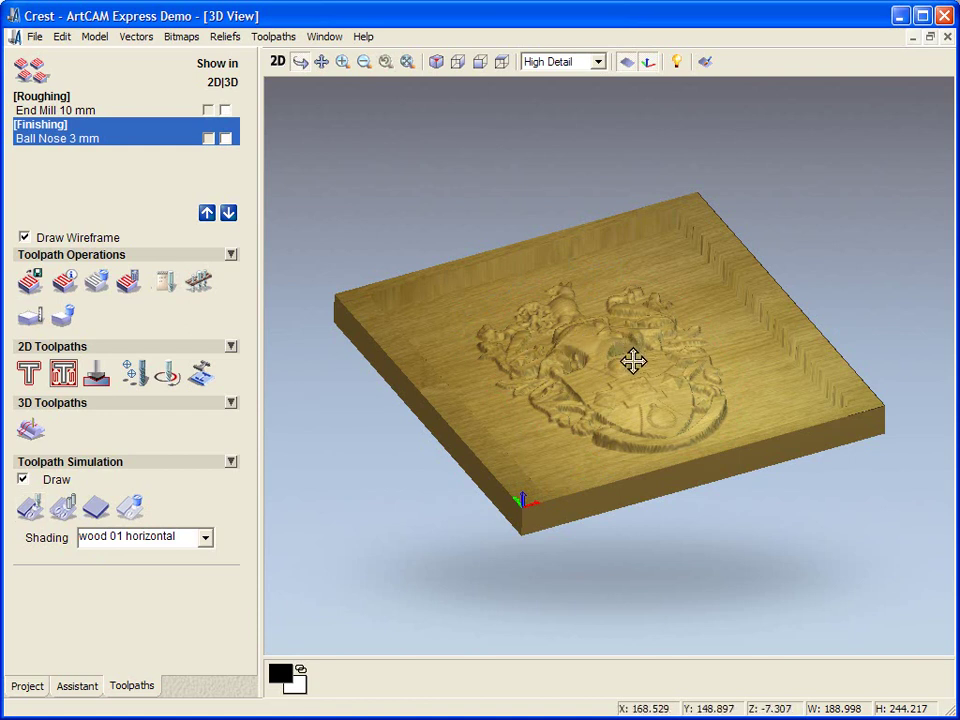
pyautogui.moveTo(634, 360); pyautogui.dragTo(628, 456)
pyautogui.scroll(5, 628, 456)
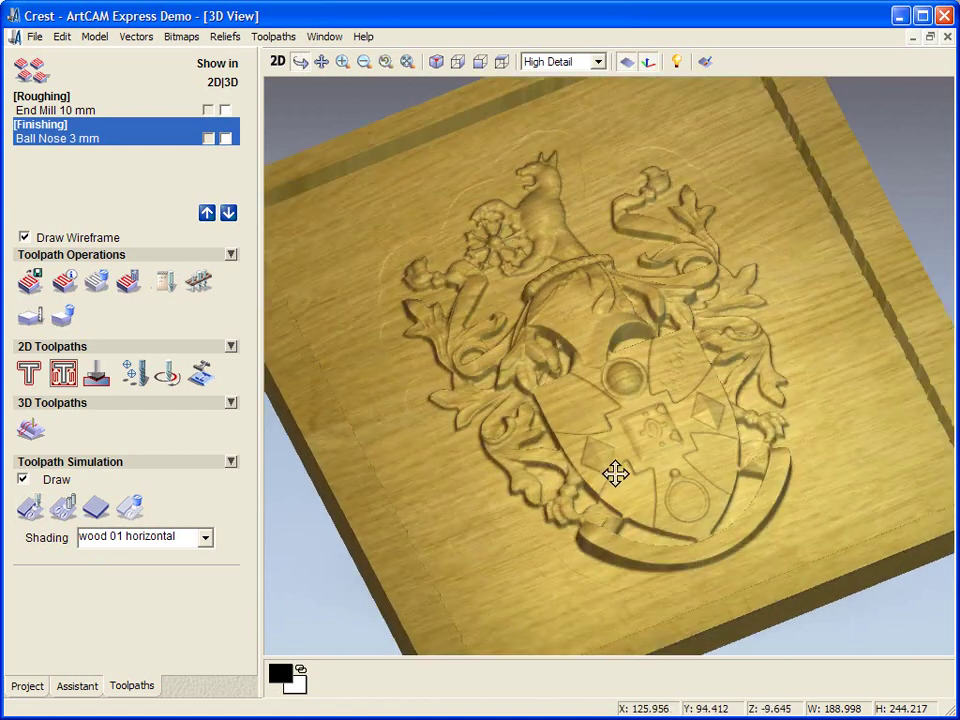
# List only the Roughing toolpath for saving and enter the file name 'Roughing' on the desktop
pyautogui.click(30, 282)
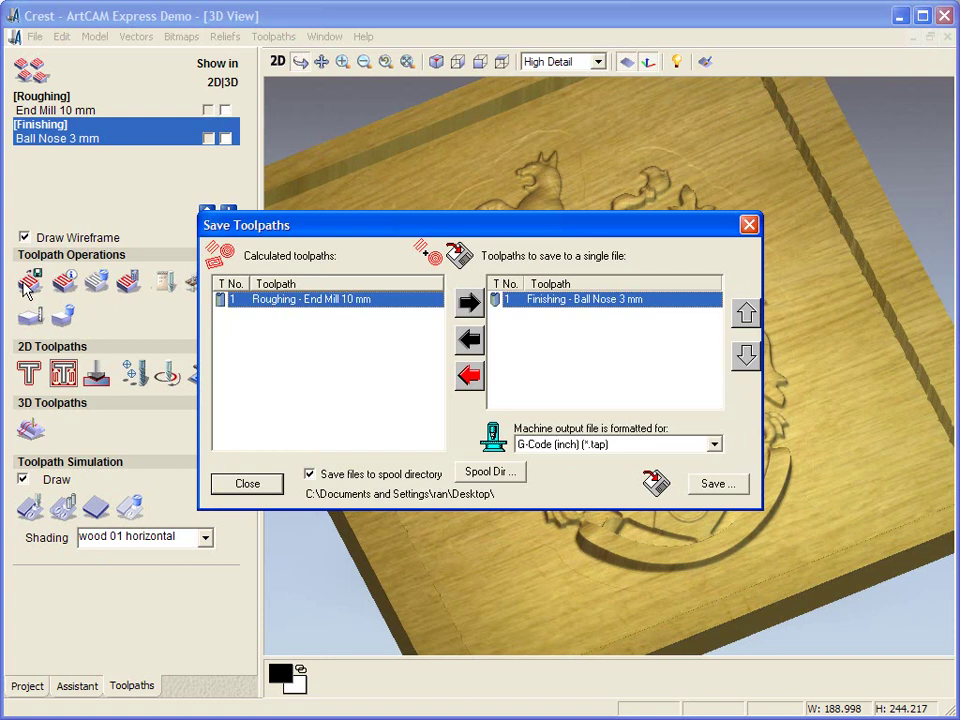
pyautogui.click(469, 339)
pyautogui.click(343, 300)
pyautogui.doubleClick(349, 298)
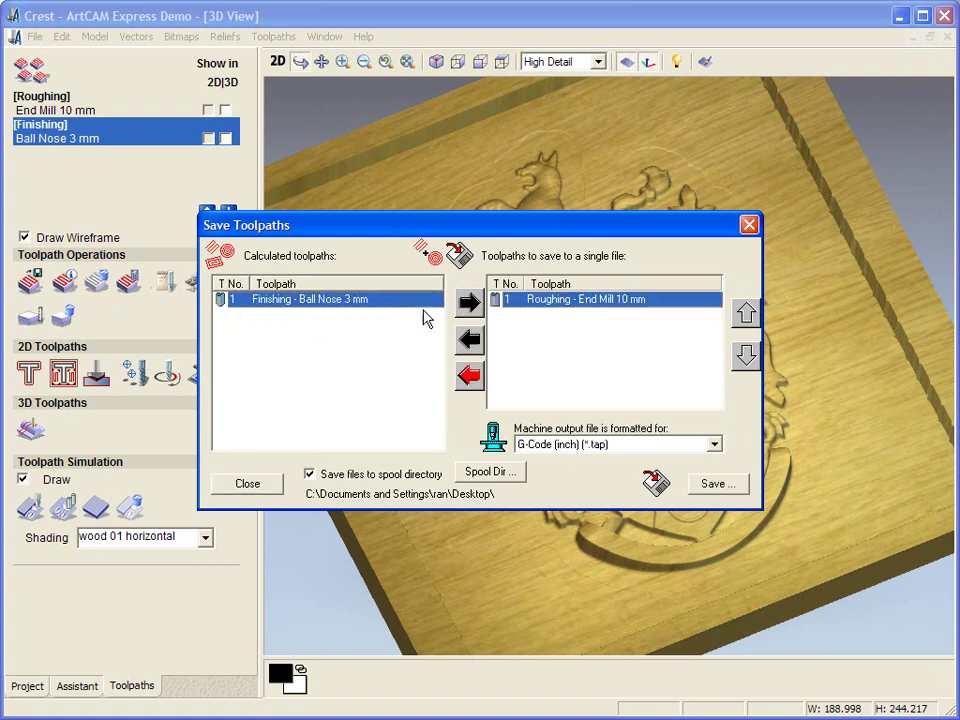
pyautogui.click(714, 484)
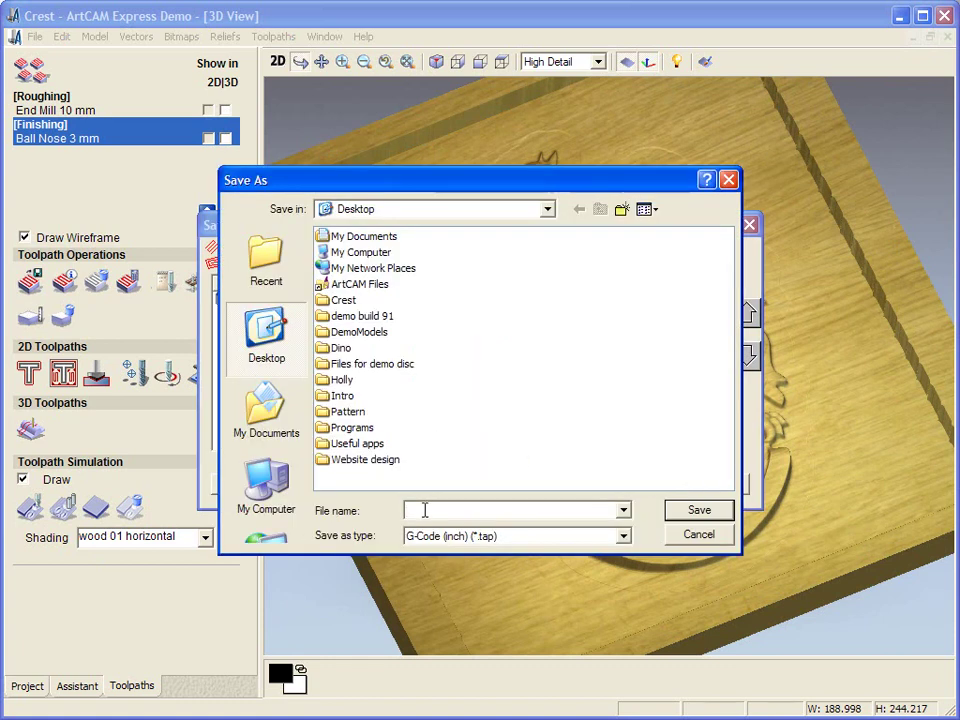
pyautogui.write('Roughing')
# Save Roughing.tap, then save the Finishing toolpath as Finishing.tap on the desktop and close Save Toolpaths
pyautogui.click(704, 516)
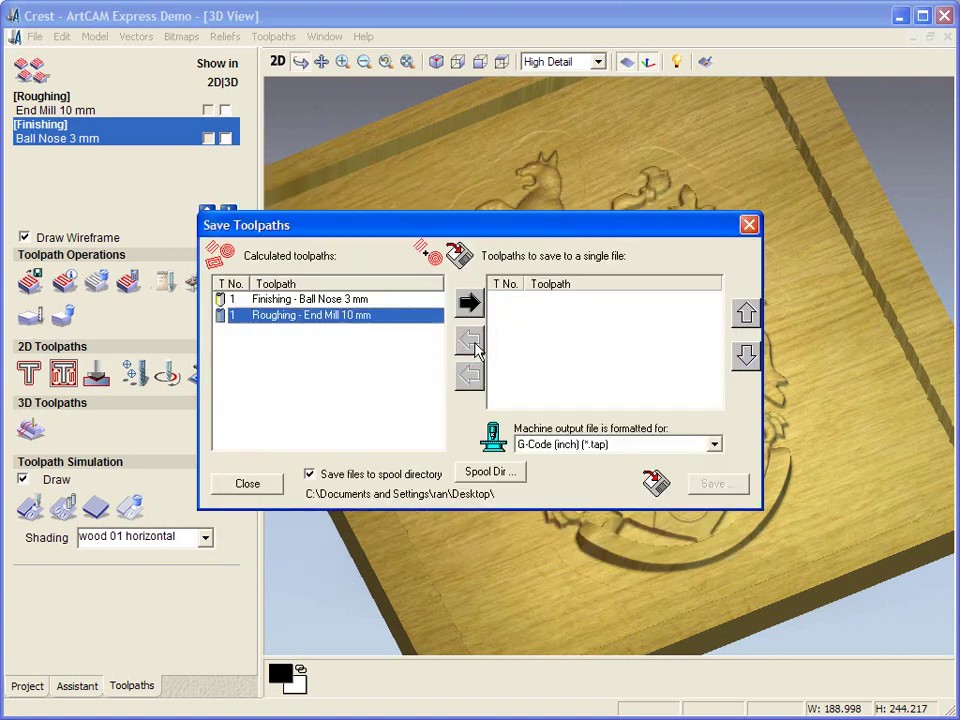
pyautogui.click(420, 299)
pyautogui.click(469, 302)
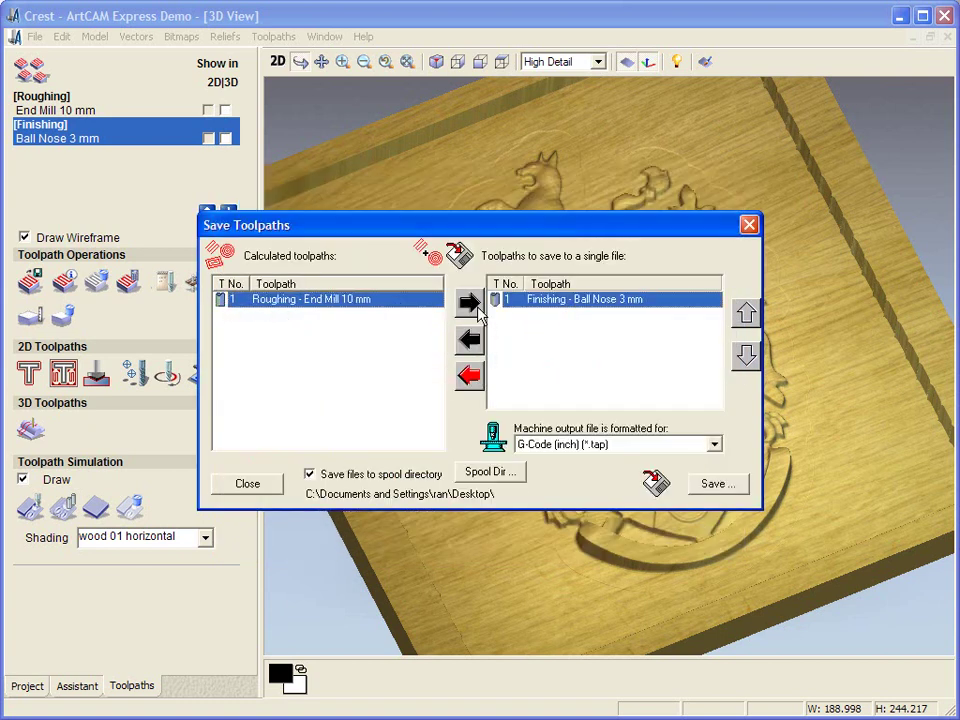
pyautogui.click(717, 484)
pyautogui.write('Finishing')
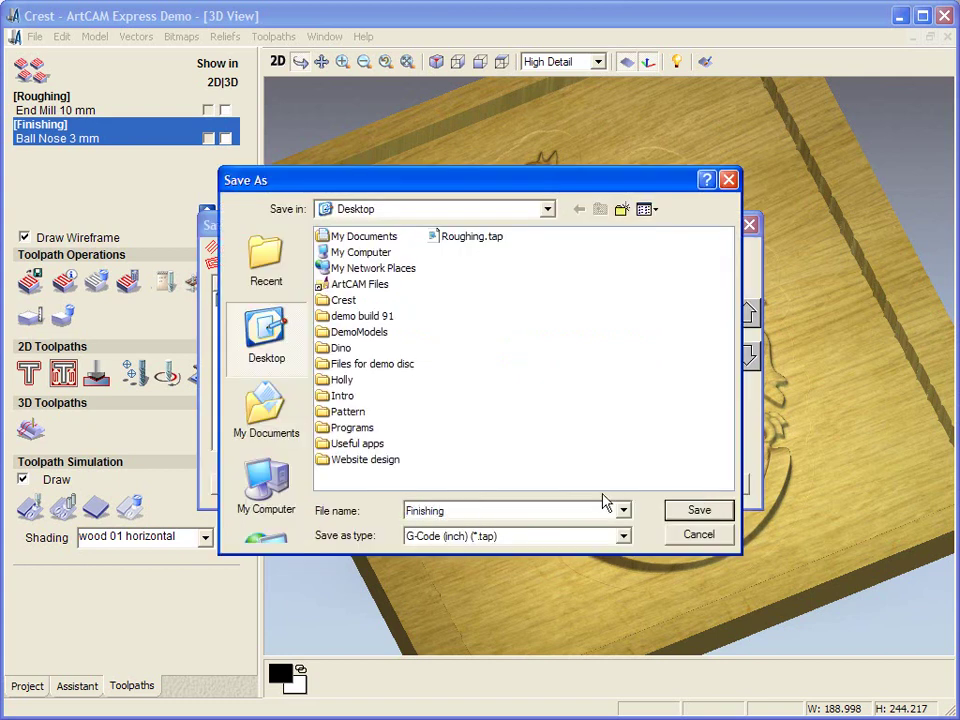
pyautogui.click(685, 510)
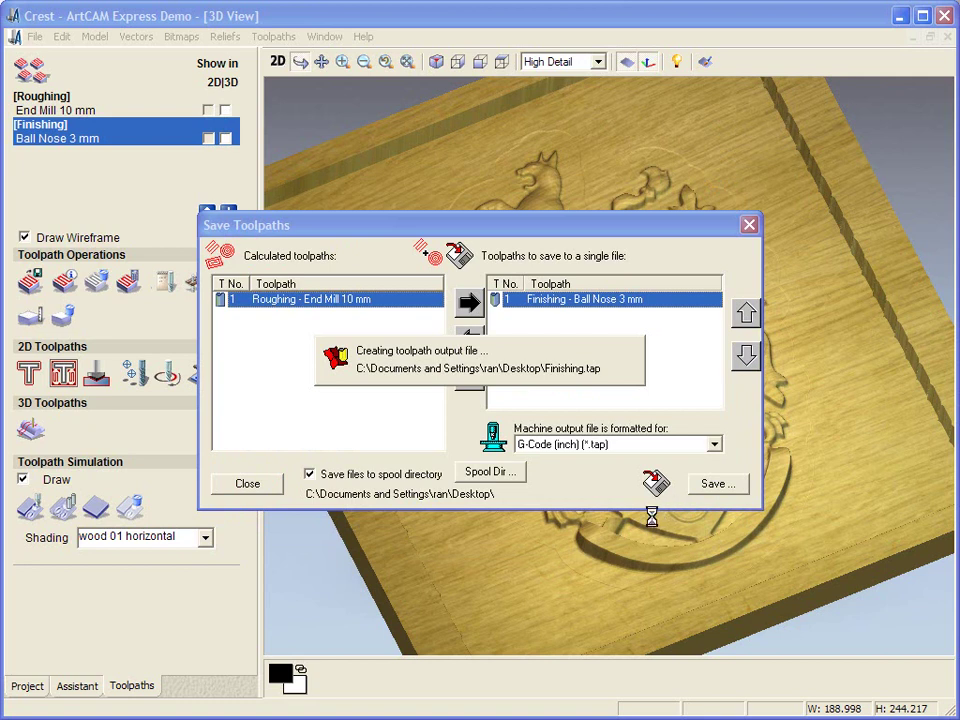
pyautogui.click(266, 485)
# Rotate and zoom out the 3D view to show the whole carved crest board
pyautogui.moveTo(272, 493); pyautogui.dragTo(570, 461)
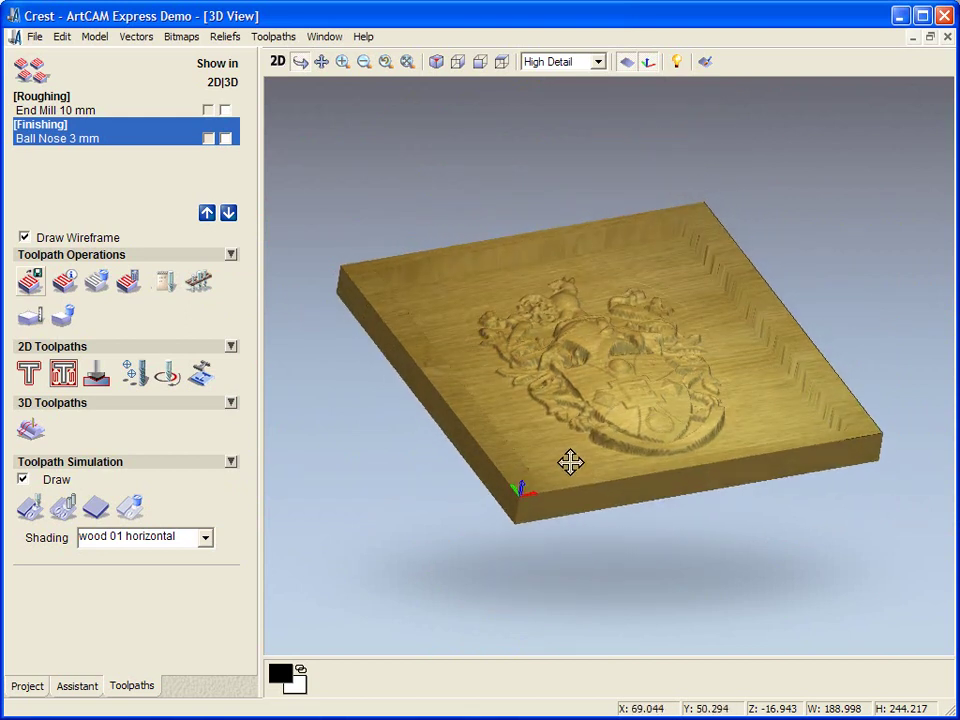